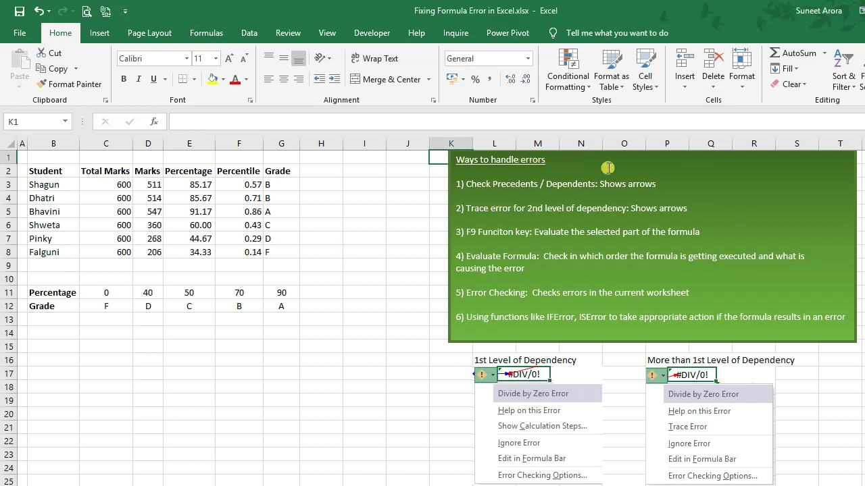
click(771, 178)
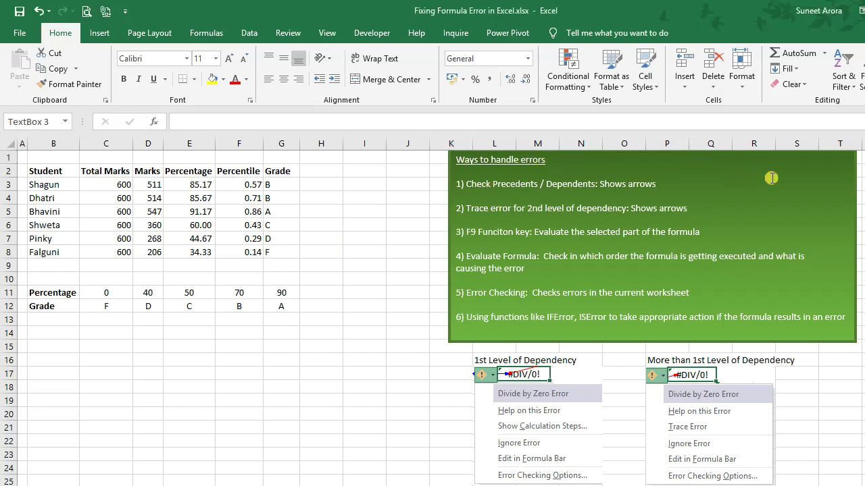
click(324, 195)
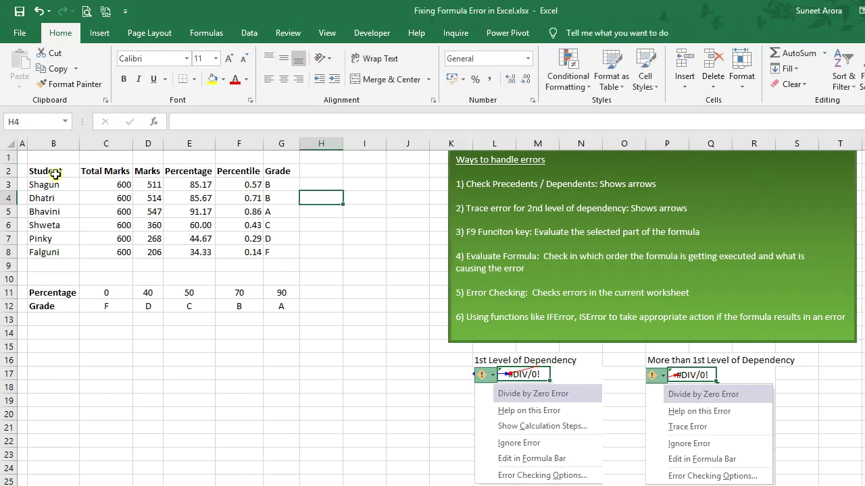
drag(58, 171, 276, 255)
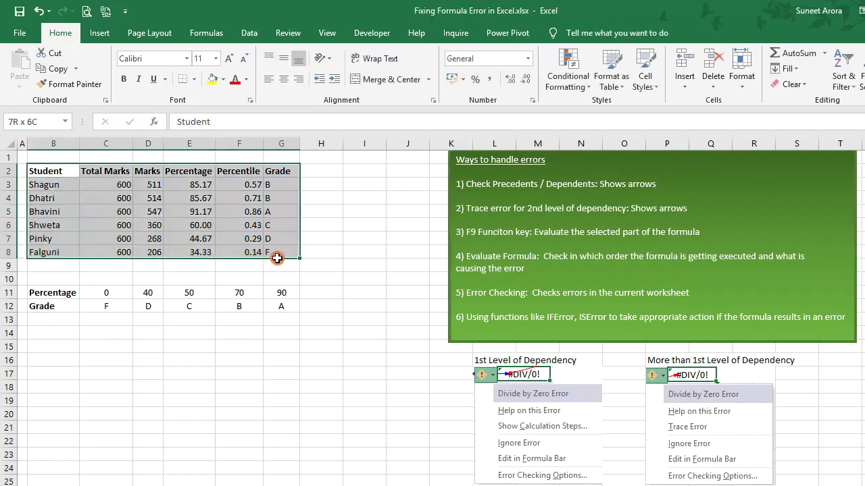
click(280, 239)
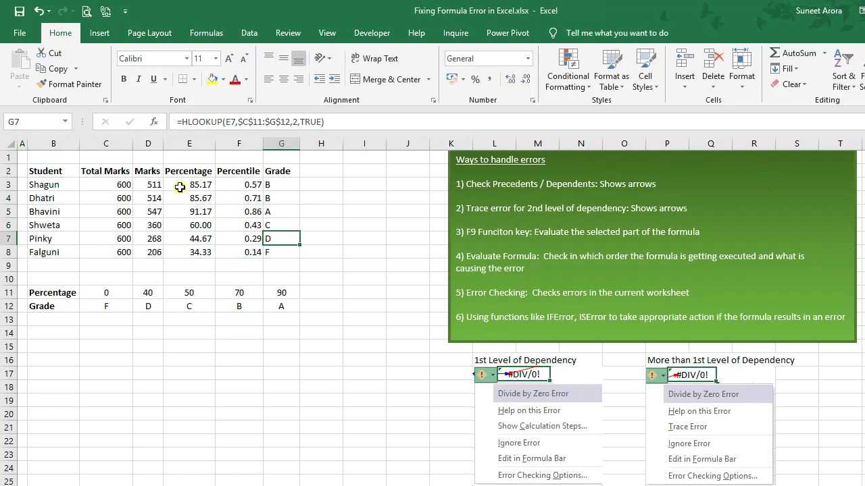
drag(180, 187, 285, 248)
click(287, 246)
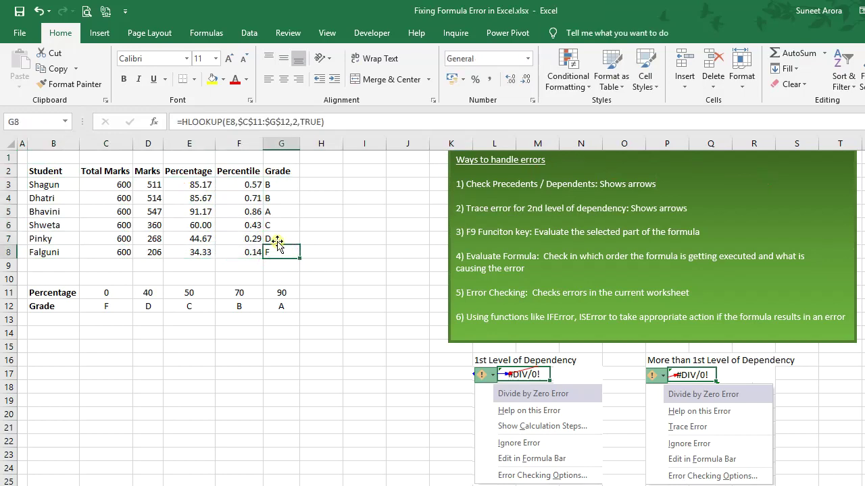
Examine the Percentage, Percentile and Grade formulas in cells E3, F3 and G3.
click(169, 180)
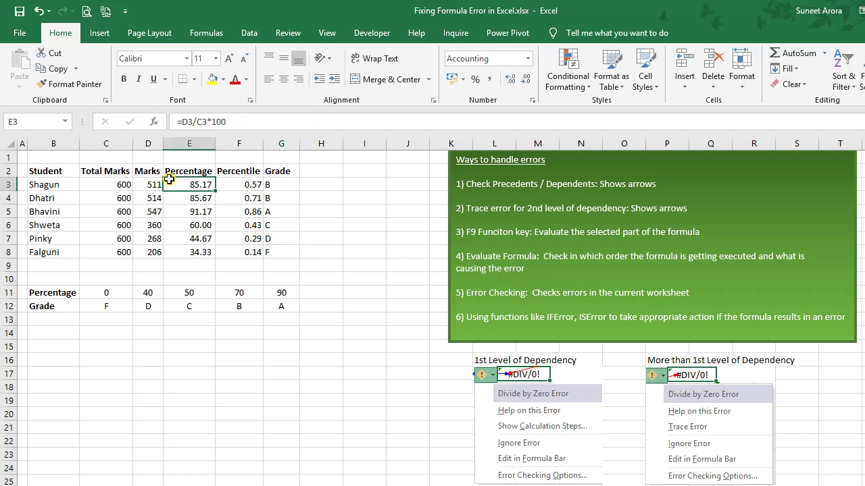
double_click(169, 180)
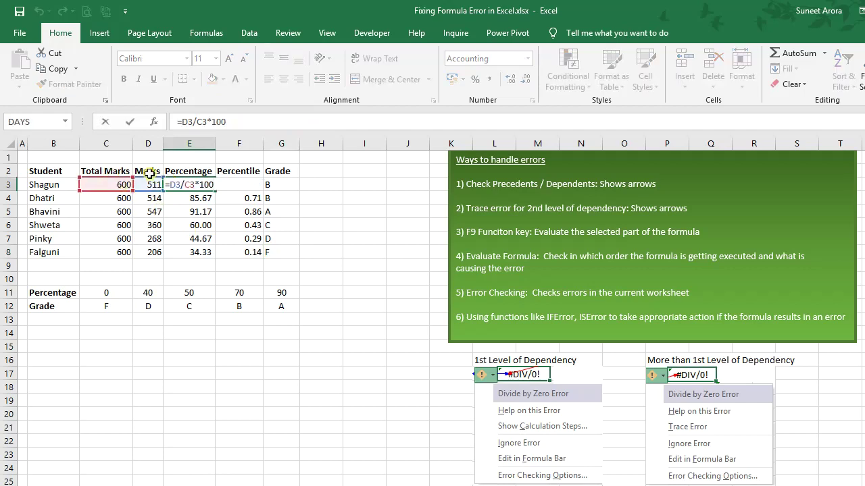
key(Escape)
click(246, 181)
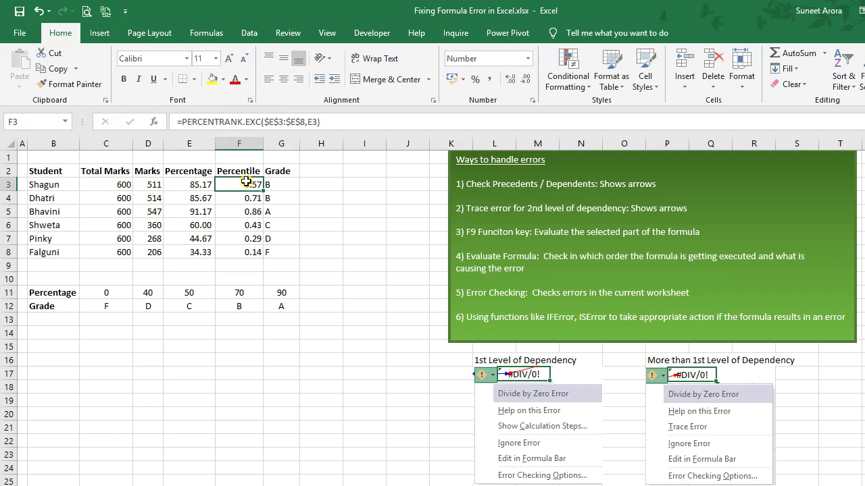
double_click(247, 181)
key(Escape)
click(287, 180)
double_click(286, 179)
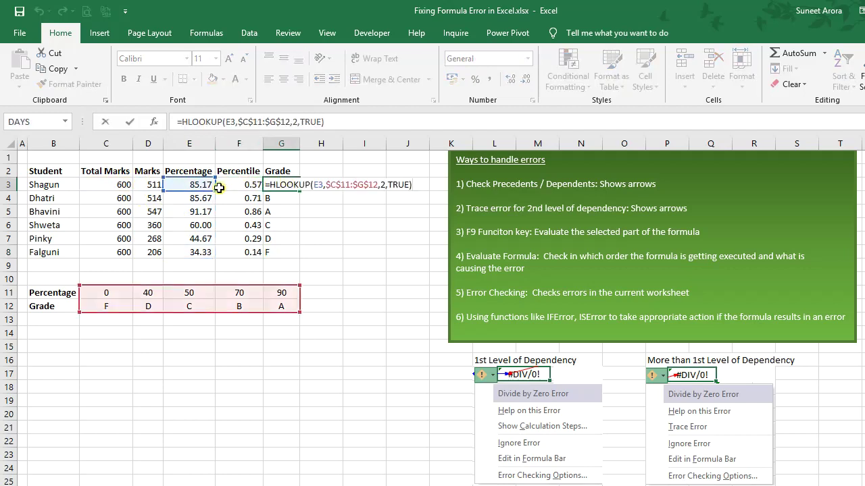
key(Escape)
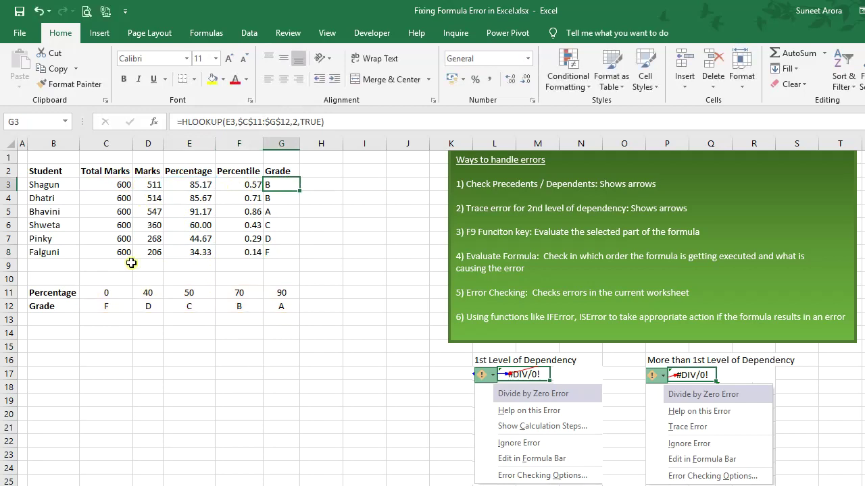
Clear the Total Marks value in cell C5 to produce a divide-by-zero error in the dependent formulas.
click(108, 212)
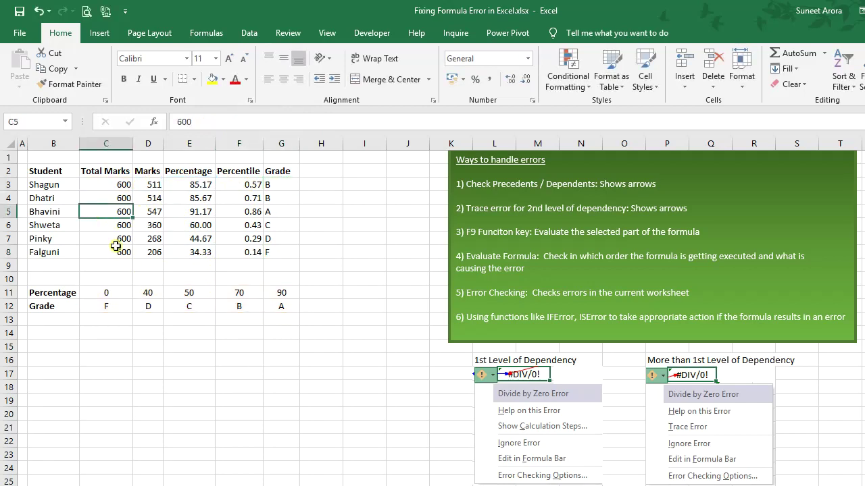
click(169, 210)
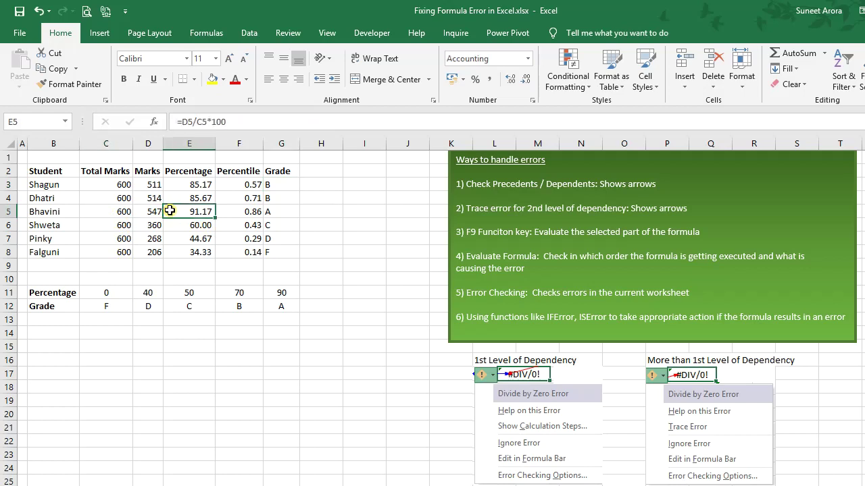
click(105, 212)
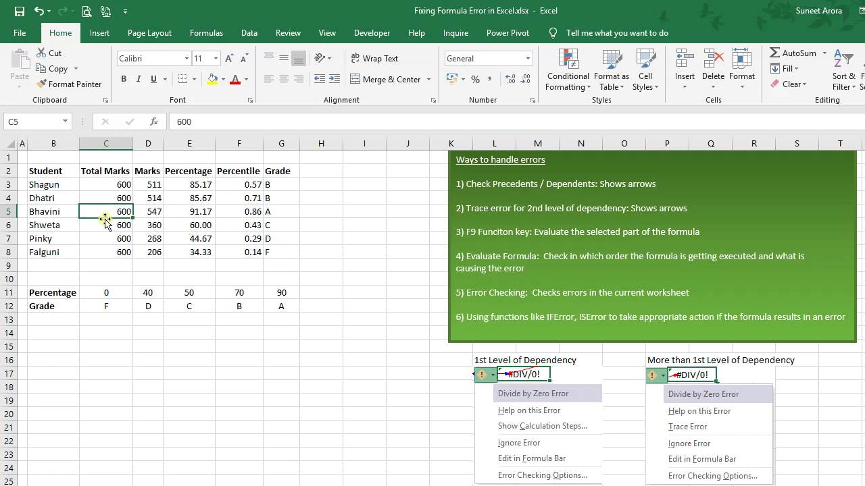
key(Delete)
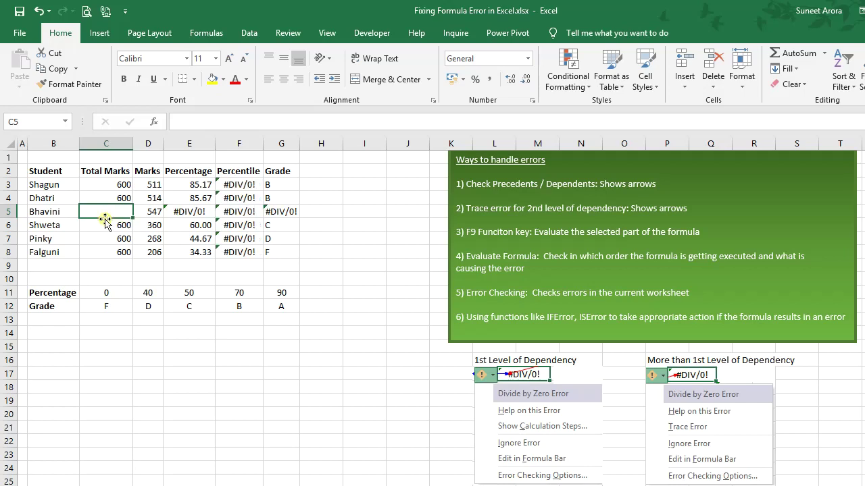
Examine the error cells in row 5 and check which cells the Percentage formula in E5 refers to.
click(191, 212)
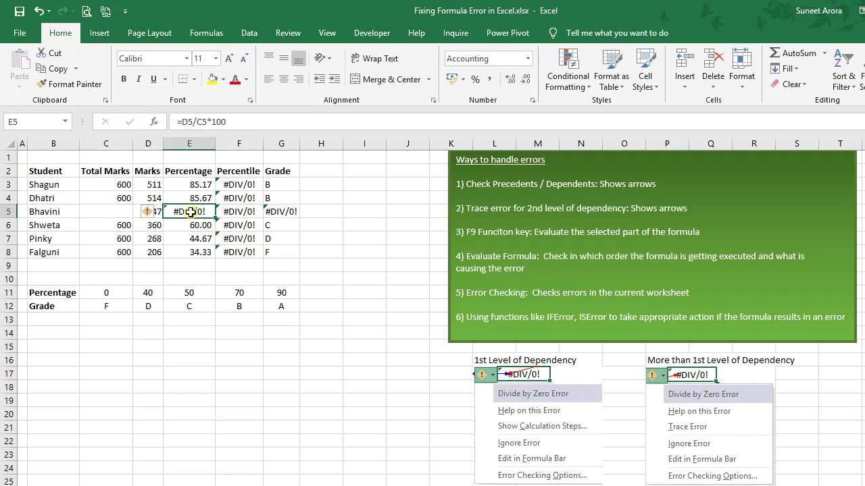
click(236, 212)
click(170, 202)
click(170, 212)
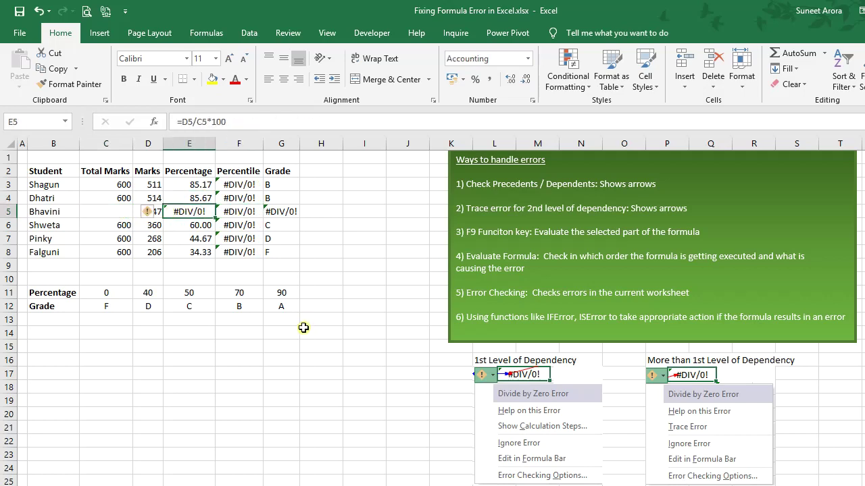
drag(106, 212, 143, 212)
click(186, 212)
click(118, 212)
click(149, 213)
click(120, 213)
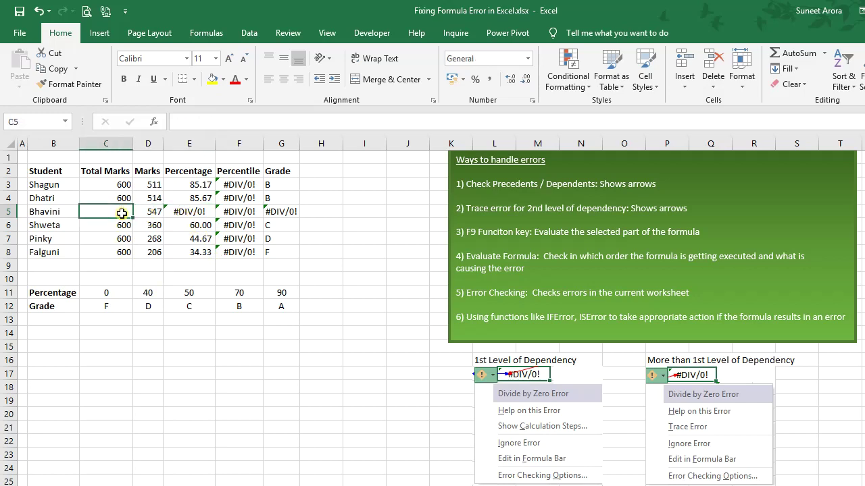
click(196, 209)
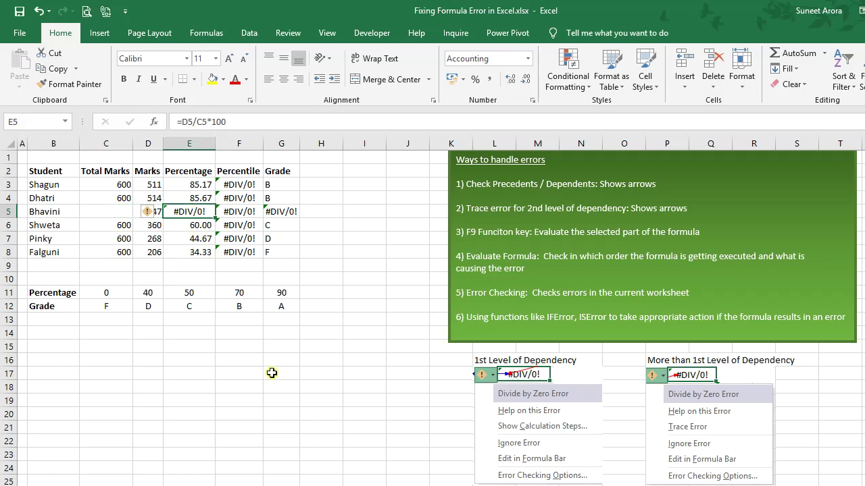
key(F2)
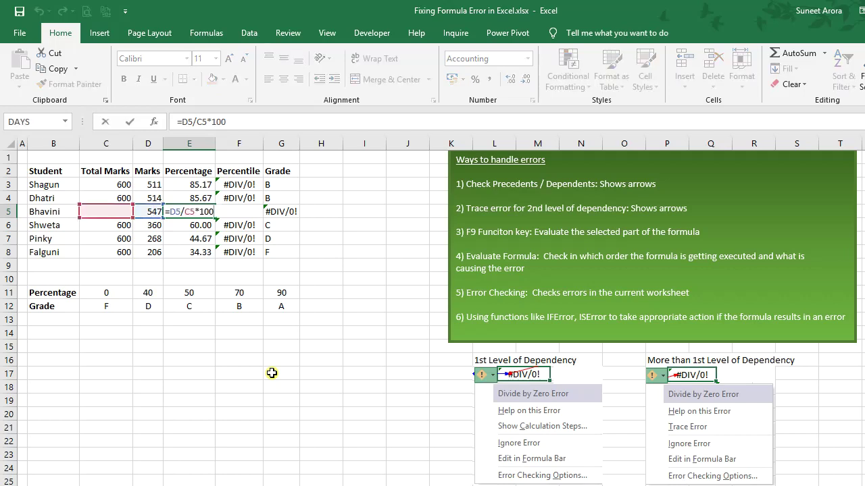
key(Escape)
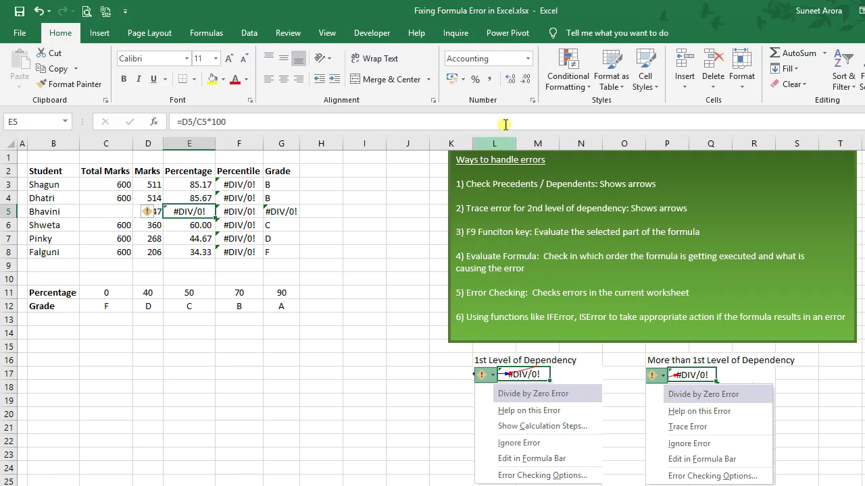
Trace the precedents of the Percentage formula in E5 and the Percentile formula in F8.
click(218, 38)
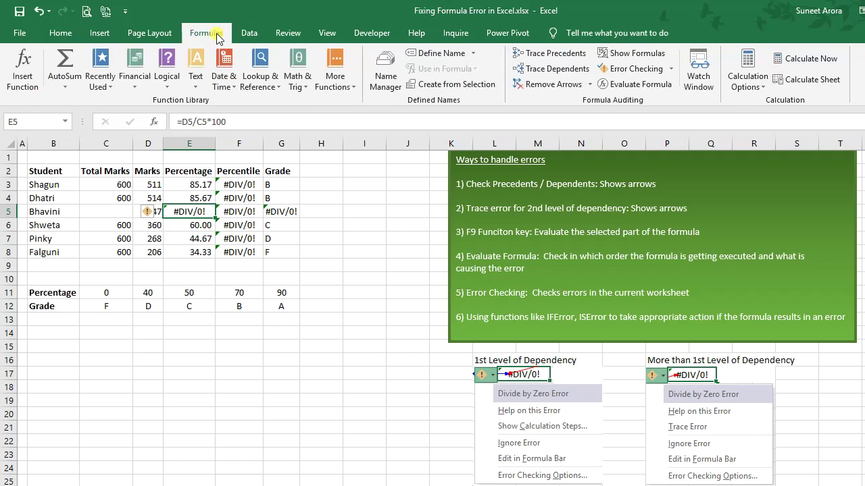
click(571, 58)
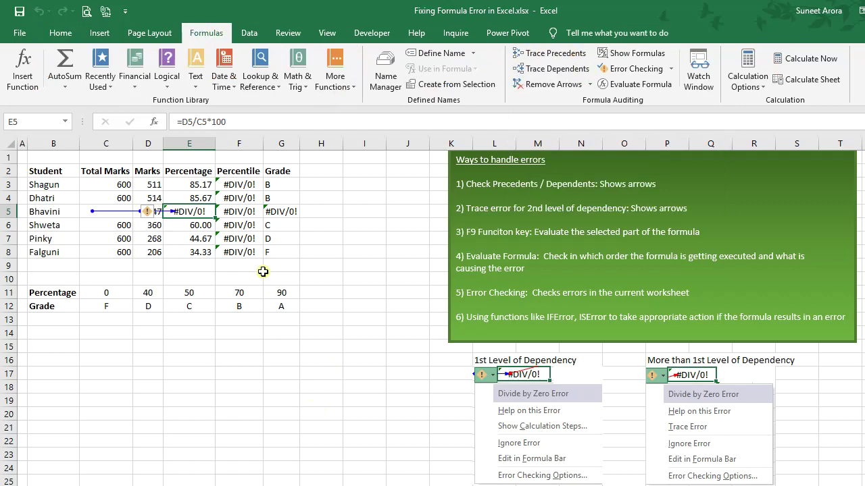
click(249, 255)
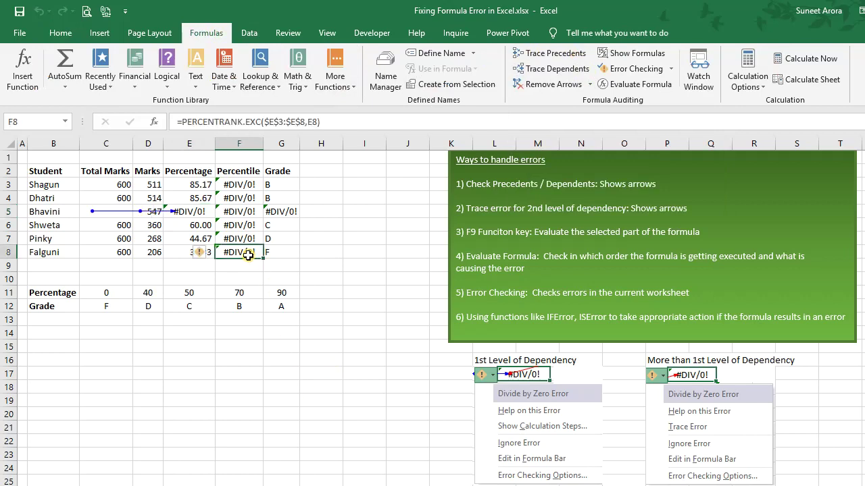
click(555, 54)
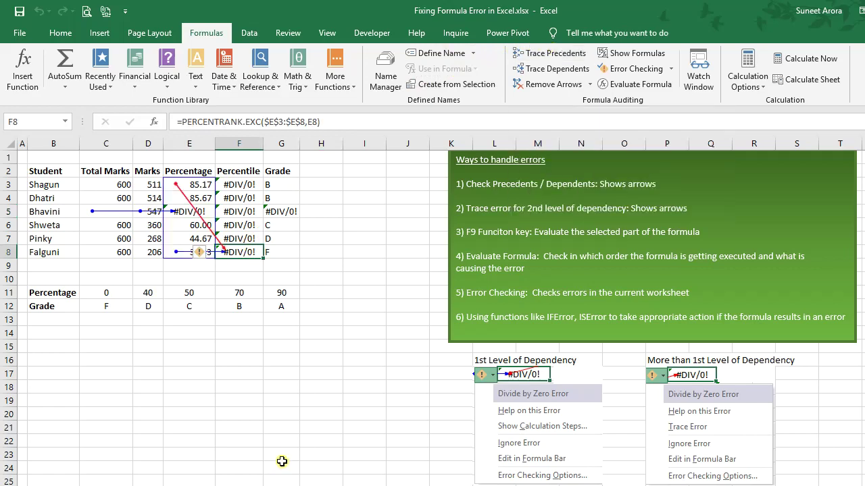
click(329, 243)
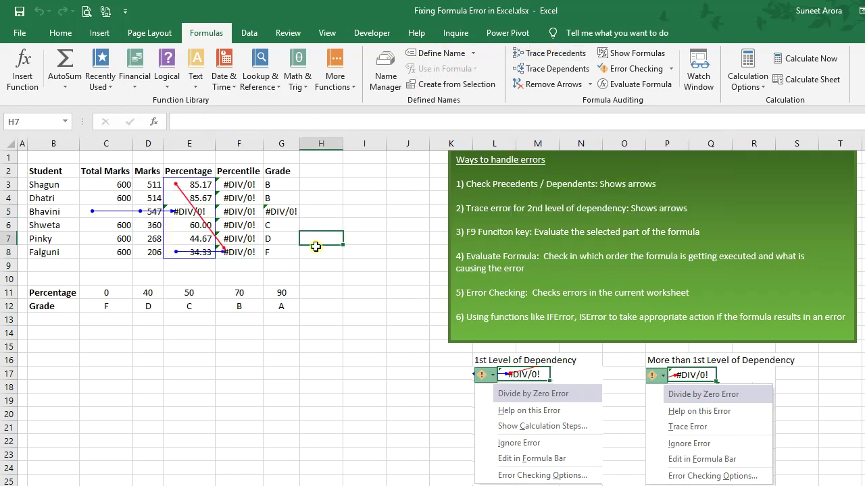
Review the cell references in the Percentile formula in F8 and remove all trace arrows.
click(248, 250)
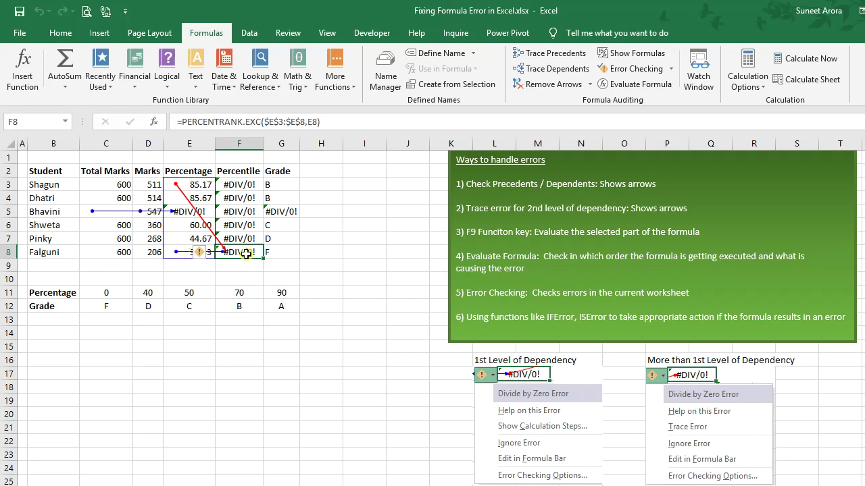
key(F2)
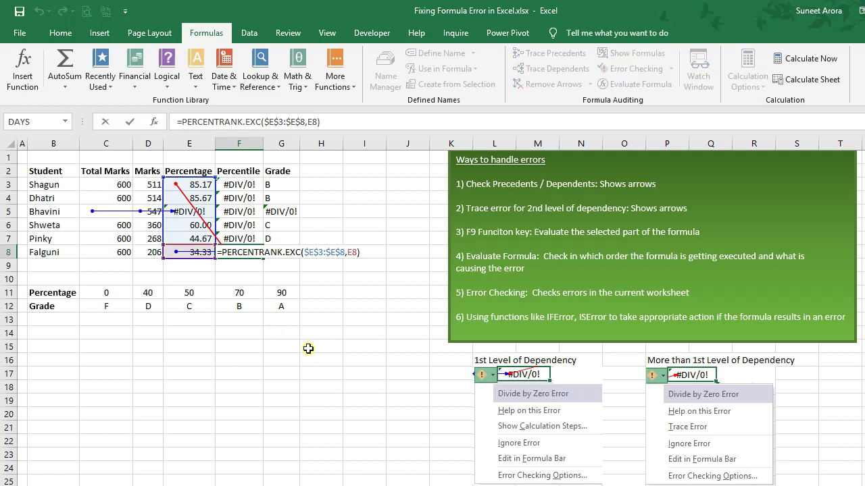
key(Escape)
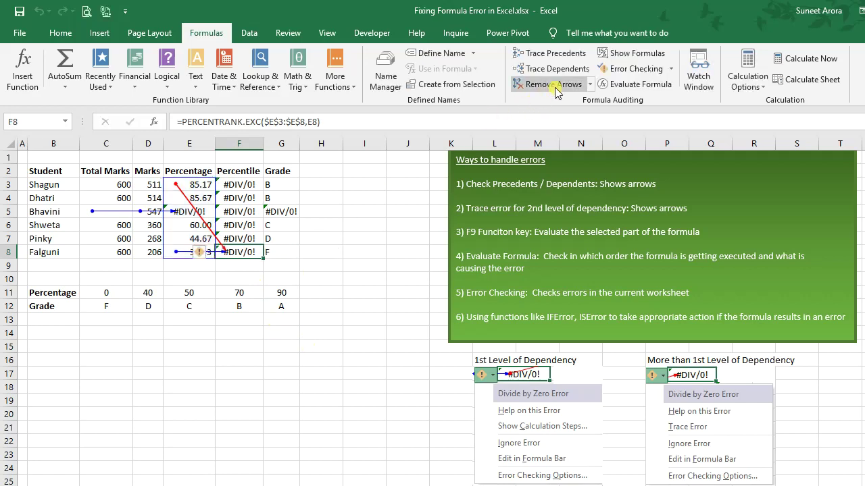
click(554, 87)
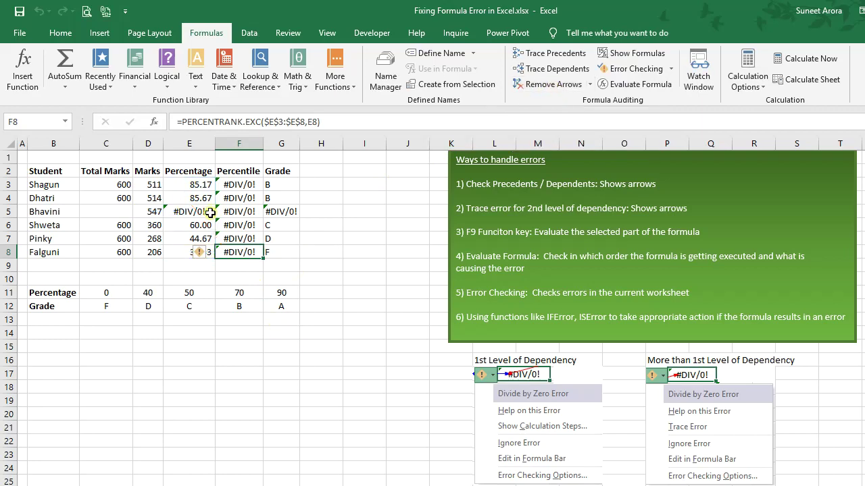
Trace the precedents of cell E5 to locate the source of its divide-by-zero error.
click(210, 213)
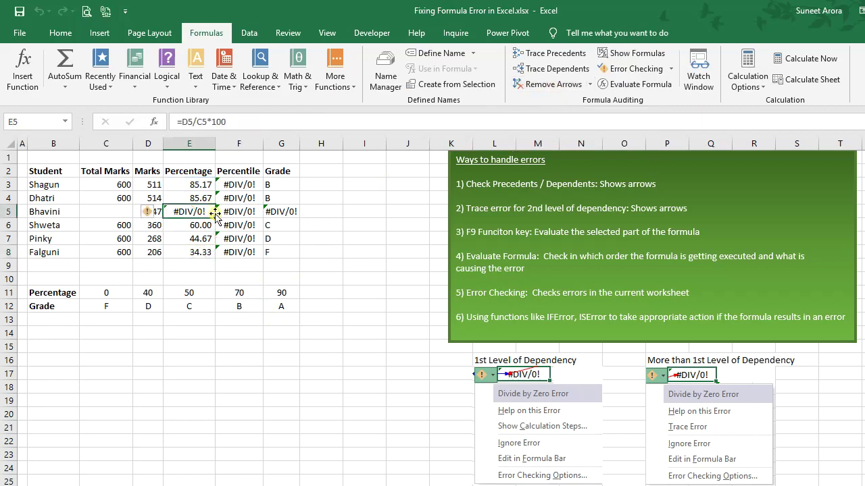
click(556, 54)
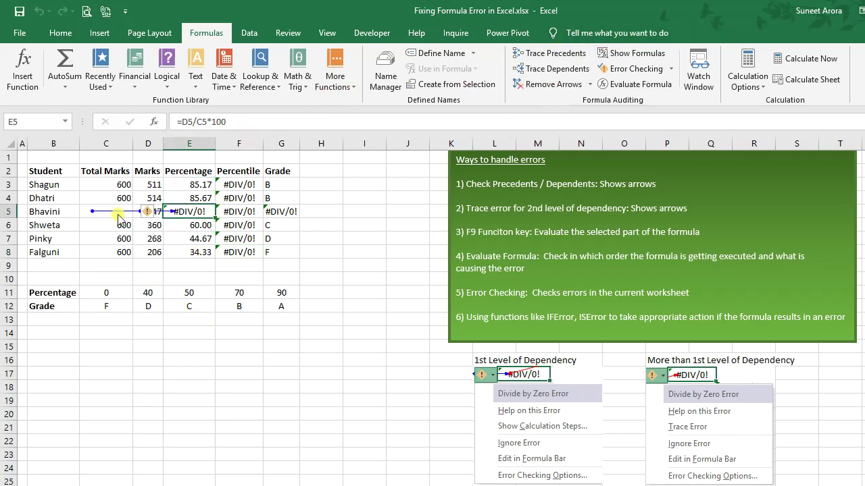
Enter 600 as the Total Marks in cell C5 and remove the trace arrows from the sheet.
click(82, 213)
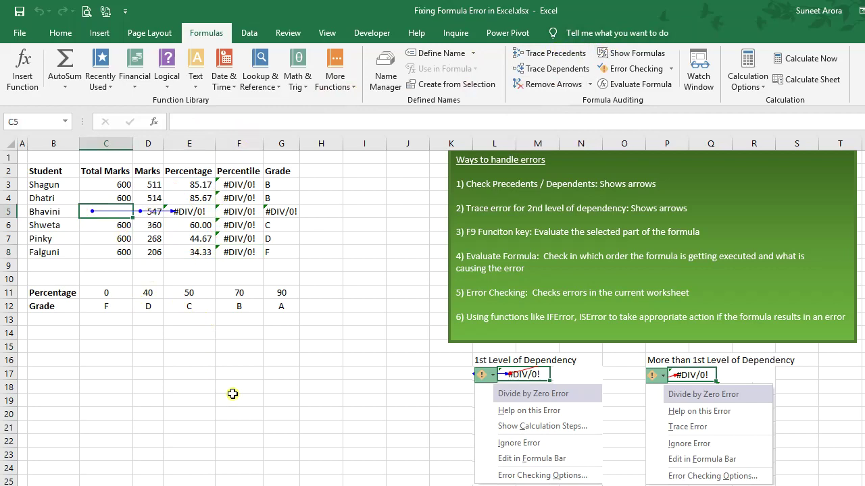
text(600)
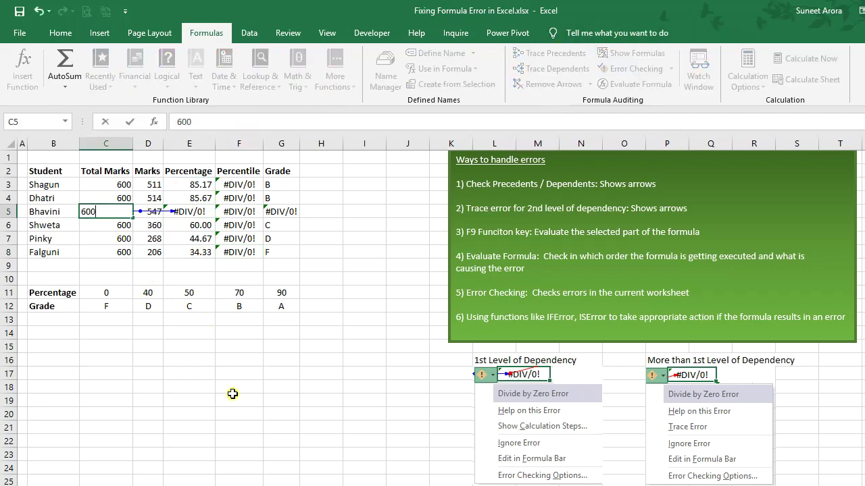
key(Return)
key(Up)
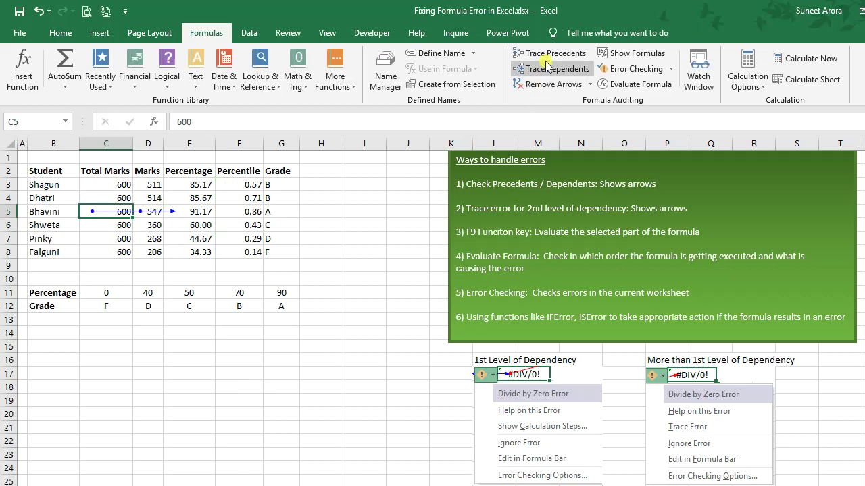
click(558, 84)
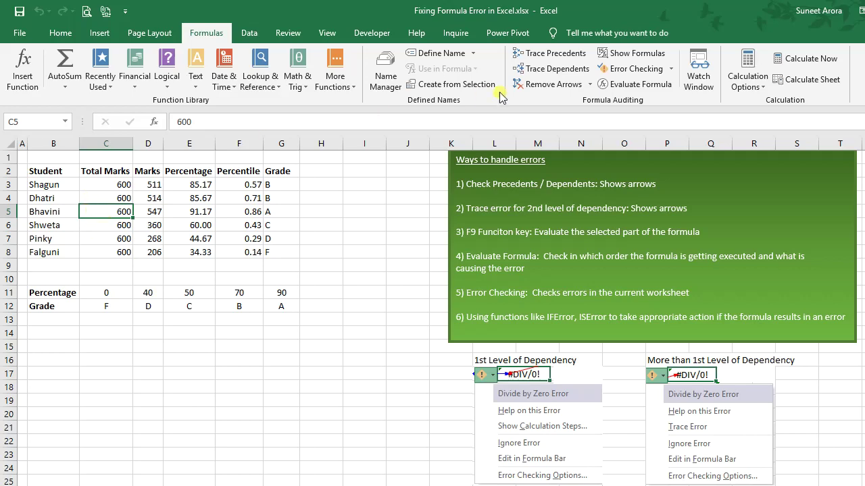
Trace the dependents of the Total Marks cell C5 and the Percentage formula in E3.
click(567, 70)
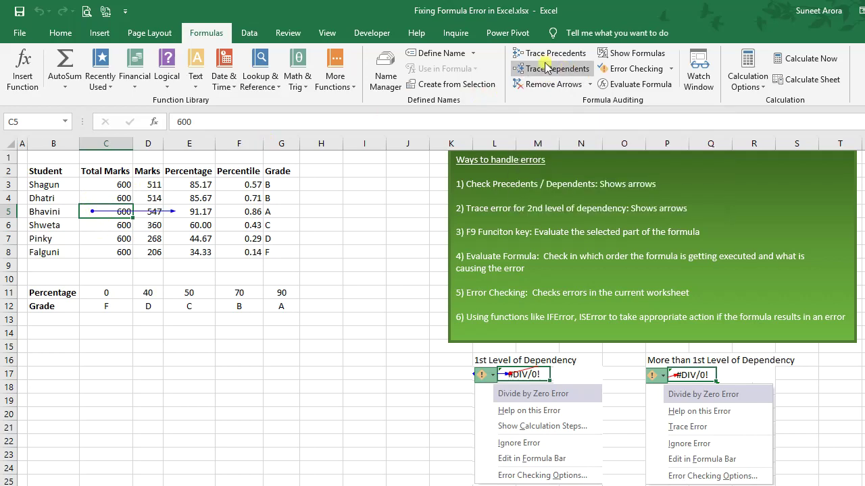
click(189, 213)
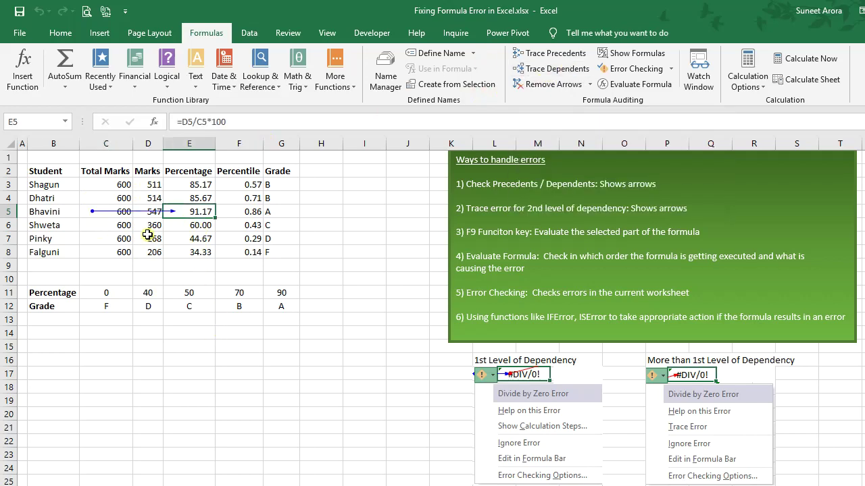
click(184, 182)
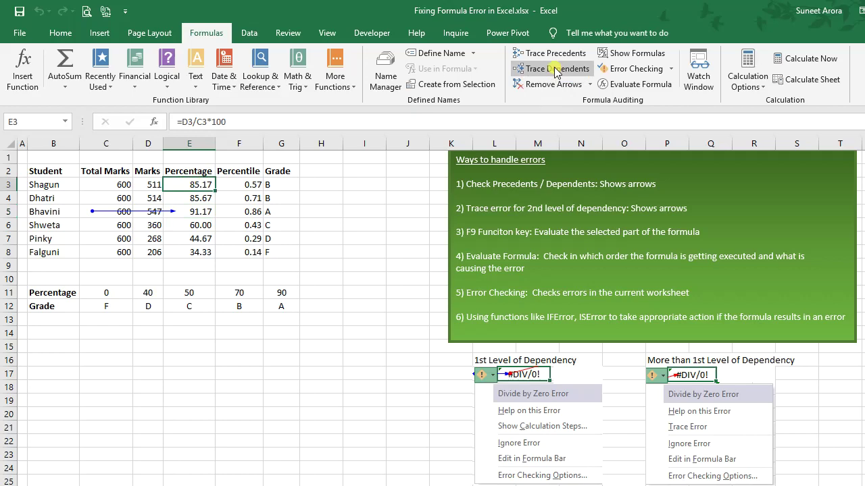
click(522, 65)
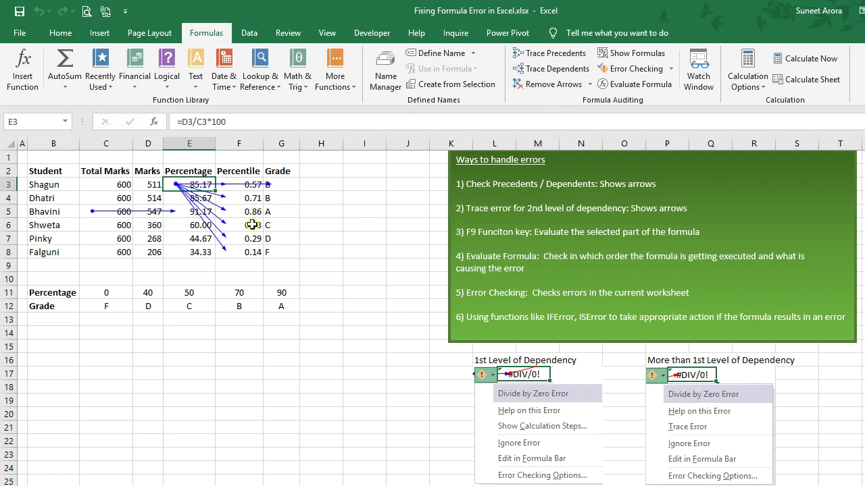
Review the cell references in the Percentile formulas in F7, F5 and F3, and remove all trace arrows.
click(252, 248)
click(251, 239)
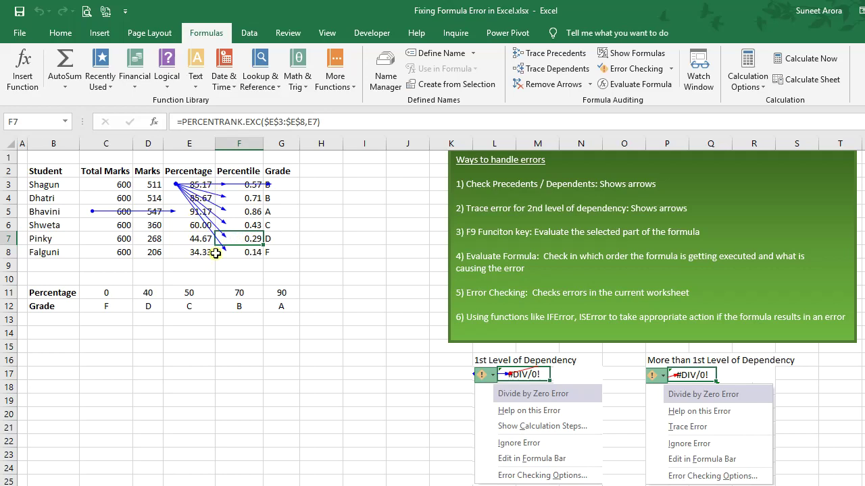
key(F2)
key(Escape)
click(250, 212)
key(F2)
key(Escape)
click(245, 188)
key(F2)
key(Escape)
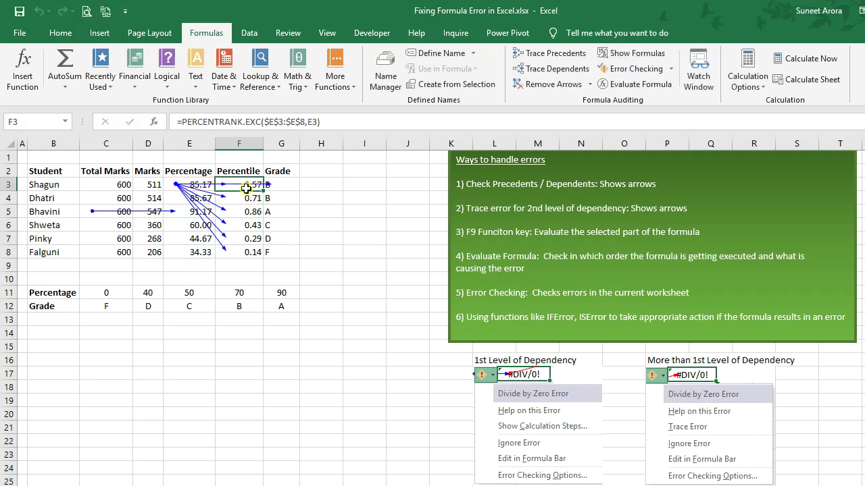
click(558, 84)
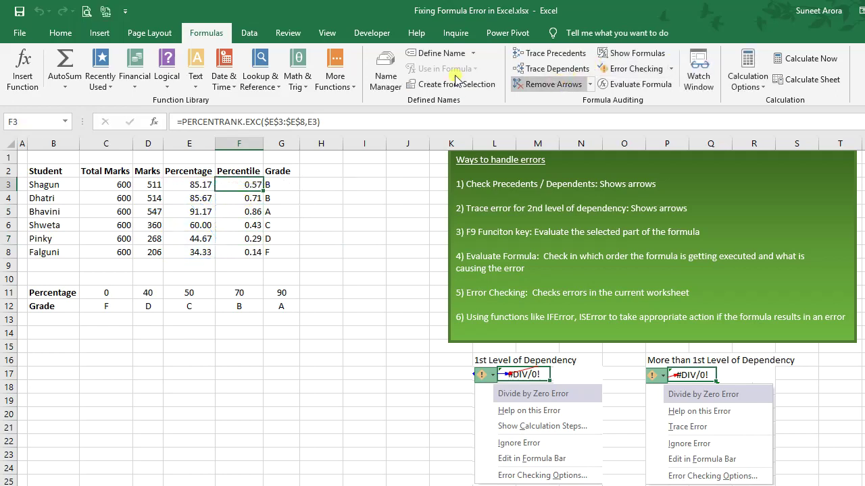
Clear the Total Marks value in C5 to cause a divide-by-zero error in the Percentage formula.
click(155, 214)
click(193, 210)
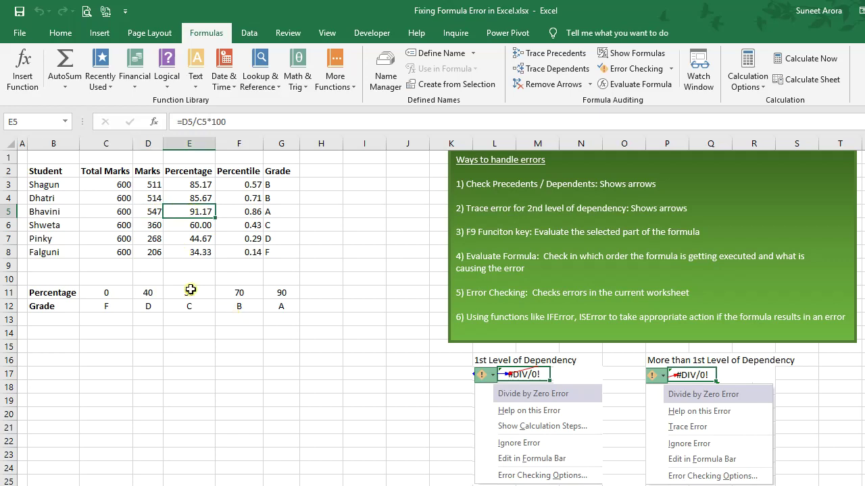
click(101, 213)
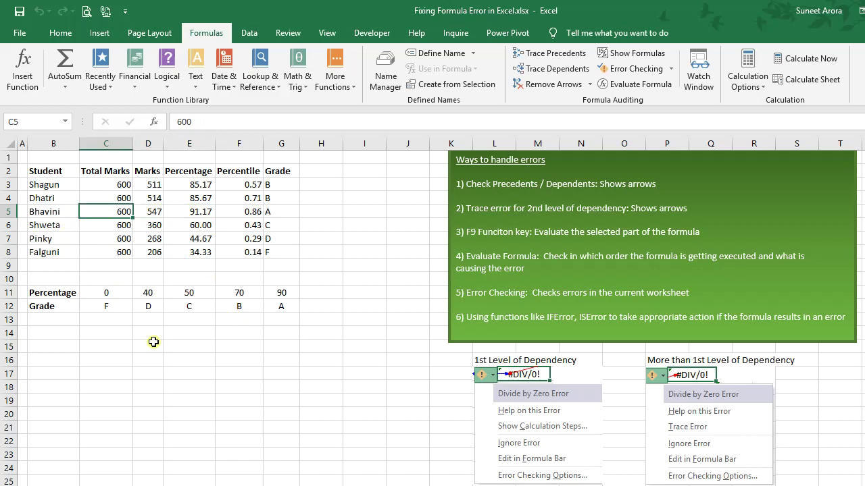
key(Delete)
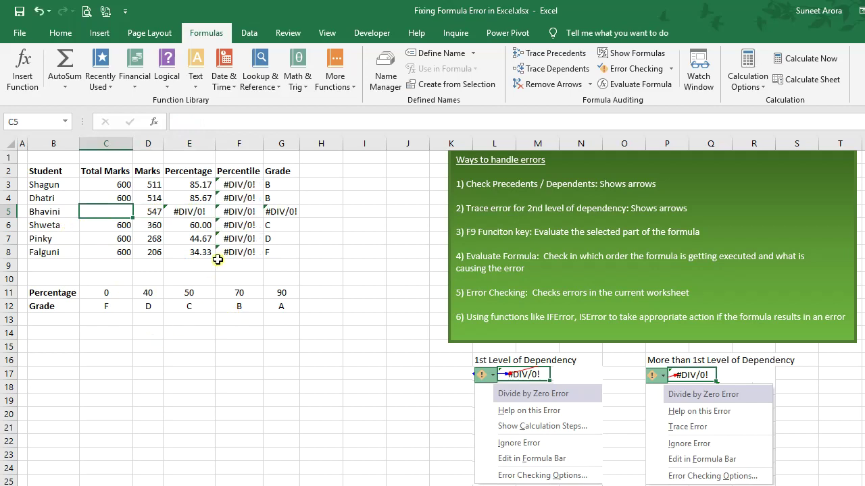
Show the calculation steps for the error in E5, evaluate the formula to its end and close the evaluation.
click(188, 212)
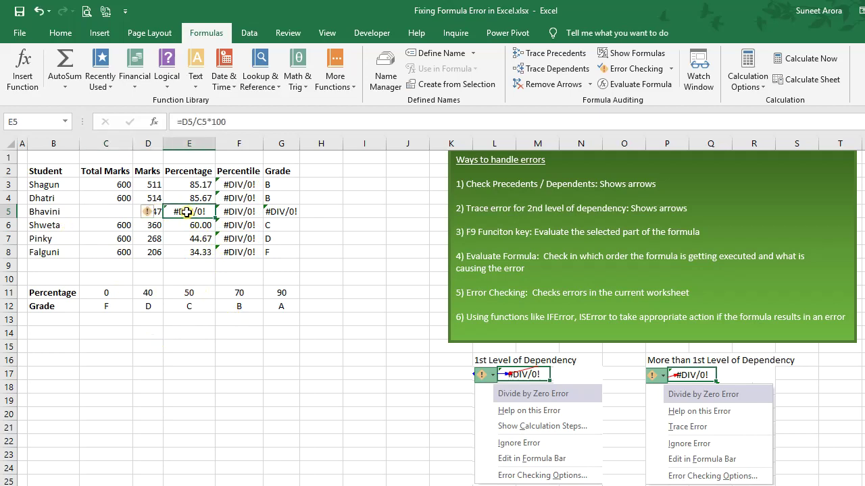
click(149, 213)
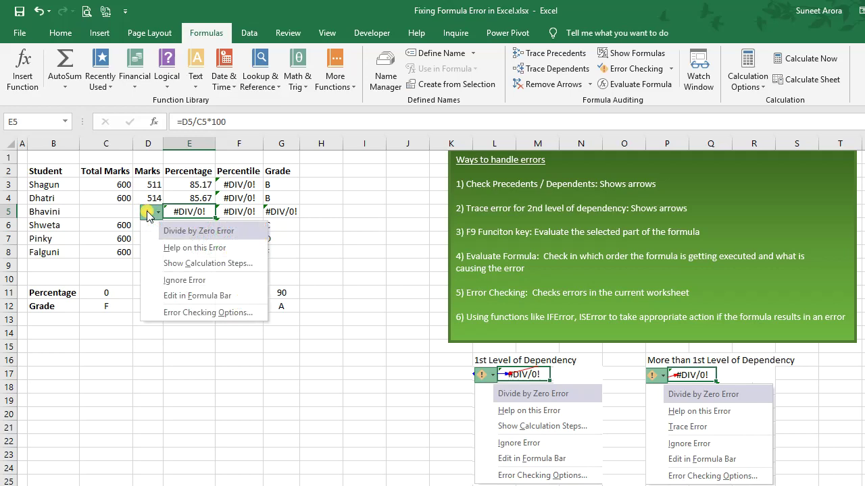
click(211, 264)
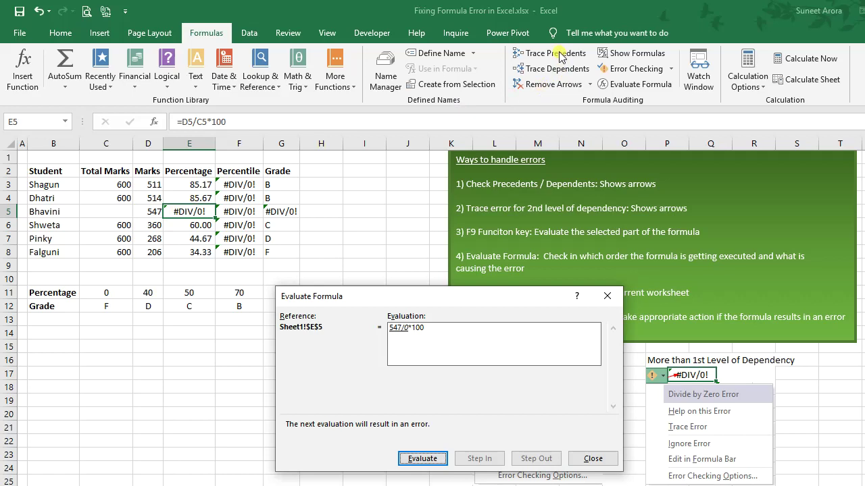
click(440, 461)
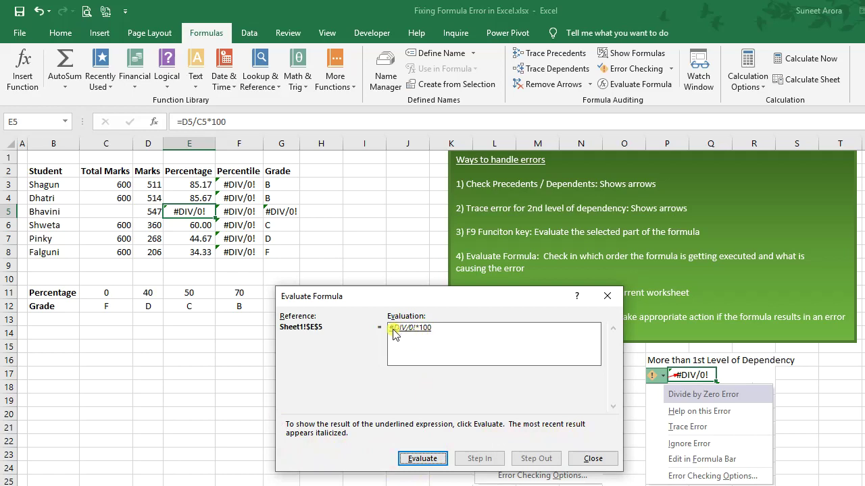
click(436, 459)
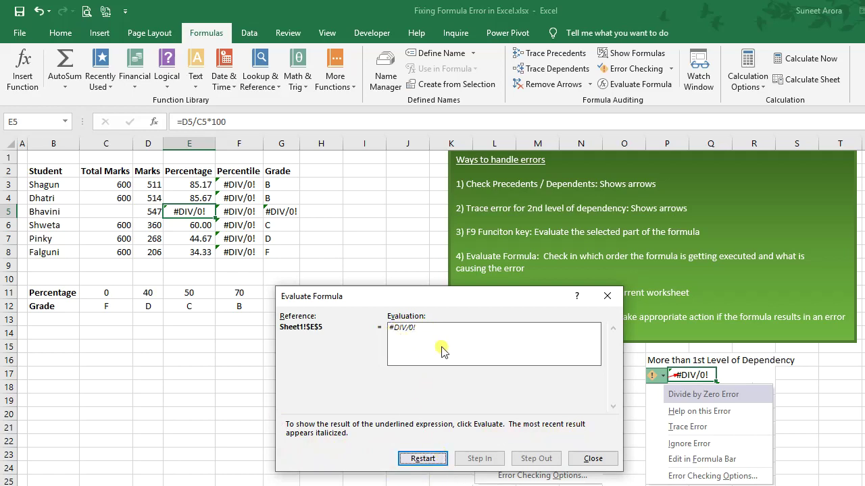
click(593, 459)
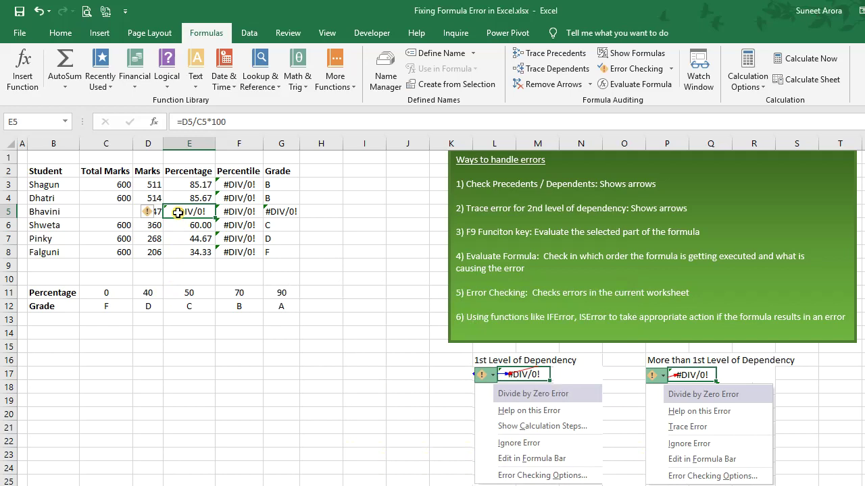
Compare the error options offered for E5 and F5 with the sample pictures of the two dependency levels.
click(151, 212)
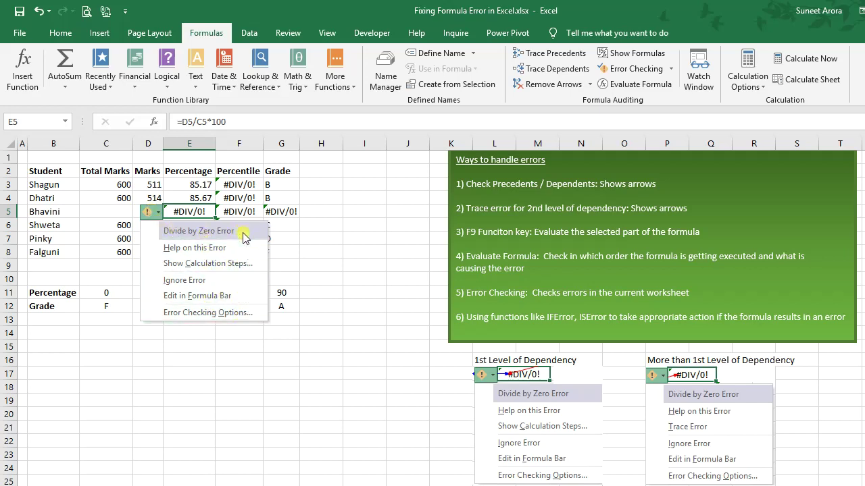
click(239, 212)
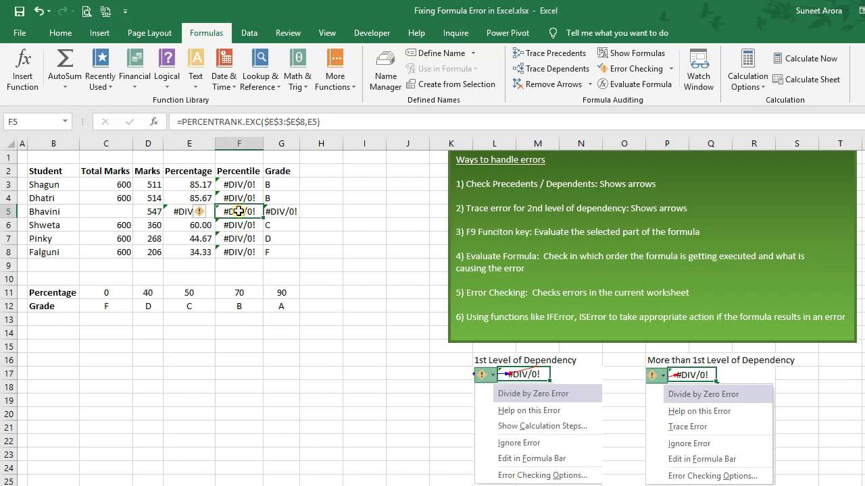
click(177, 211)
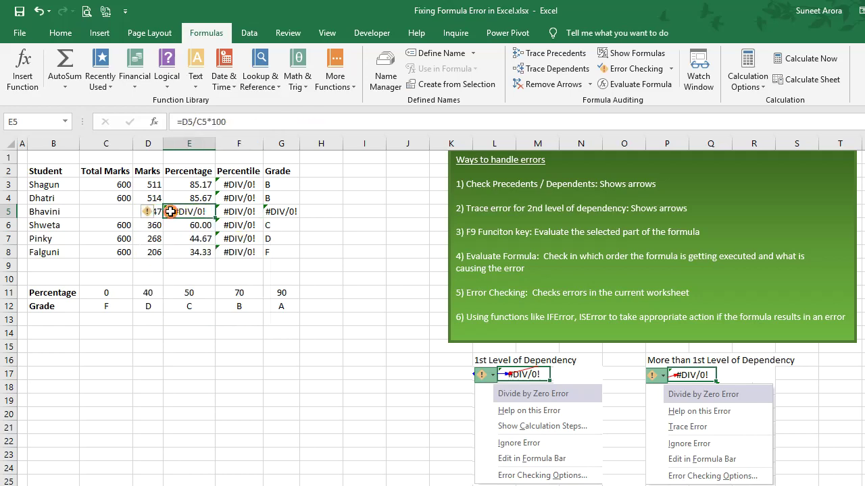
click(239, 211)
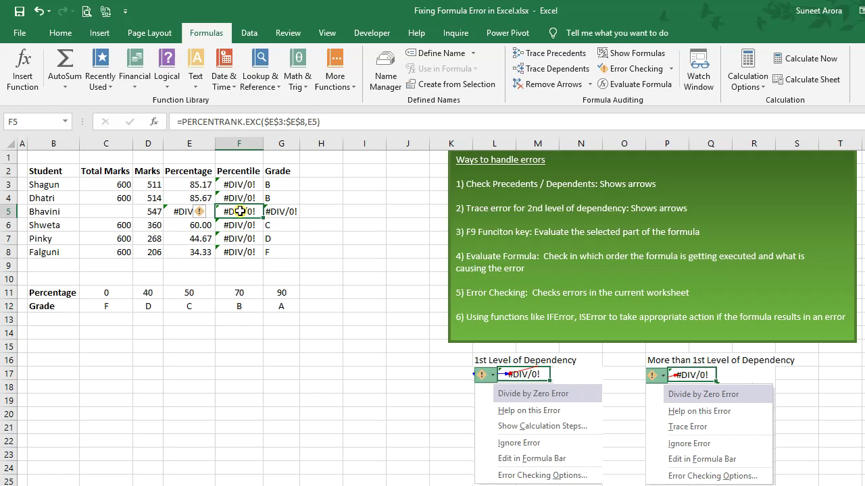
click(201, 212)
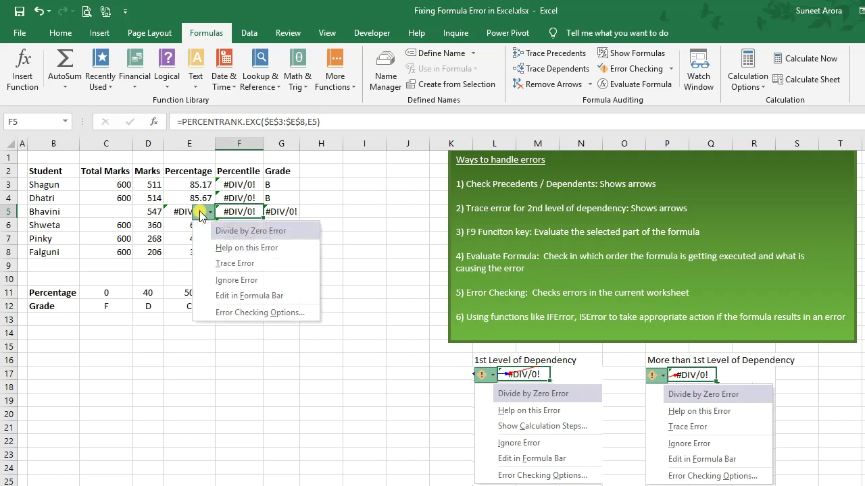
click(202, 212)
click(600, 439)
click(748, 438)
click(488, 359)
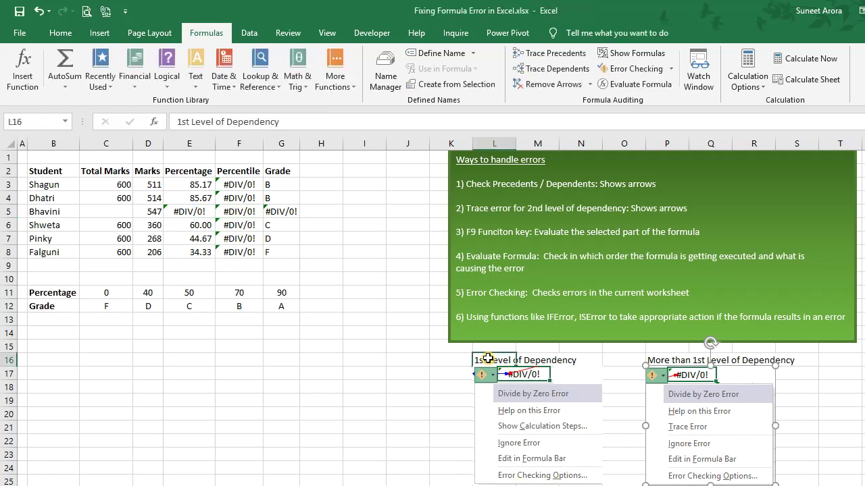
Examine how E5 depends on C5 and D5 and how F5 depends on E5, matching each to its dependency-level picture.
click(184, 212)
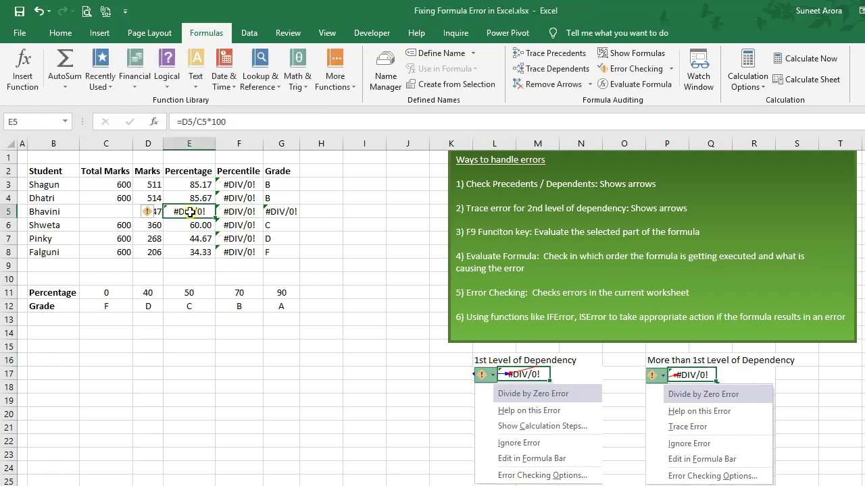
drag(101, 215, 145, 213)
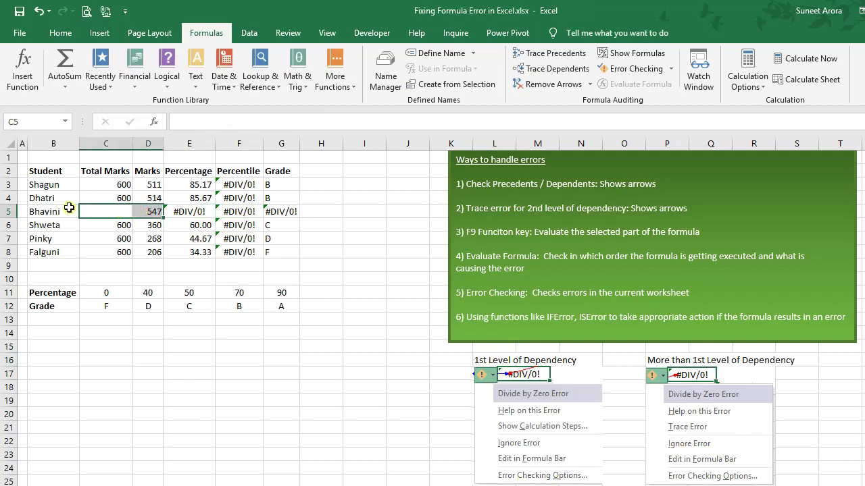
click(239, 212)
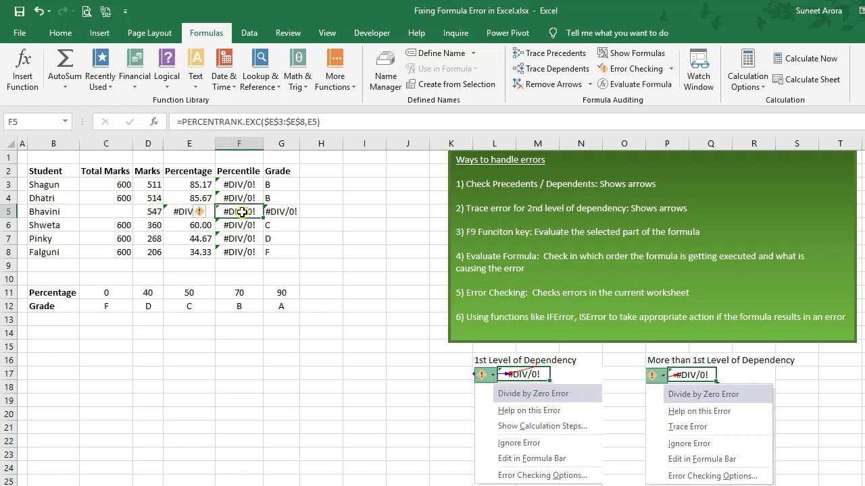
click(177, 212)
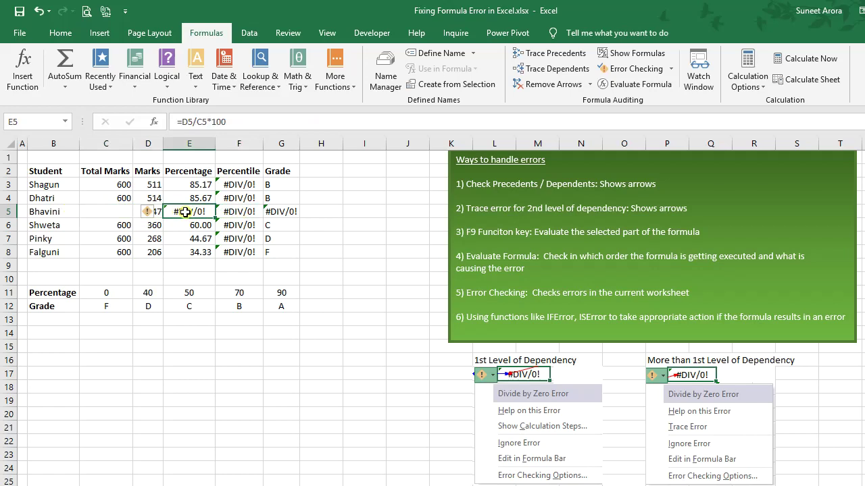
drag(110, 212, 140, 212)
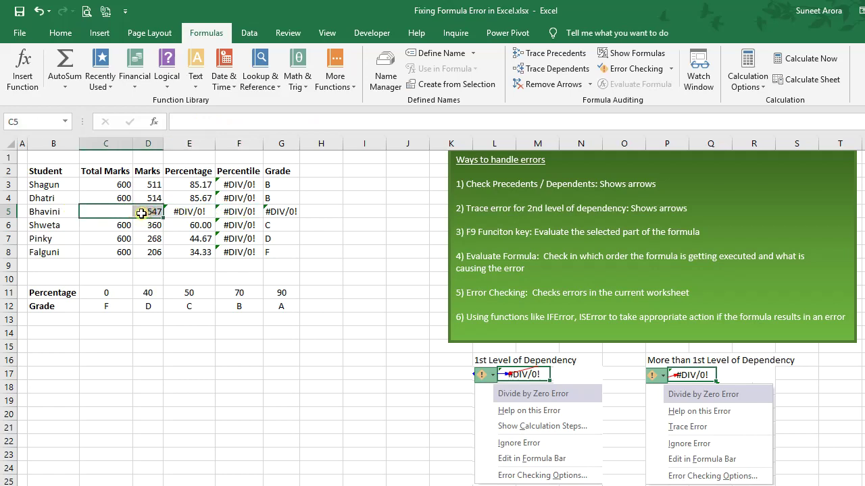
click(233, 211)
click(166, 210)
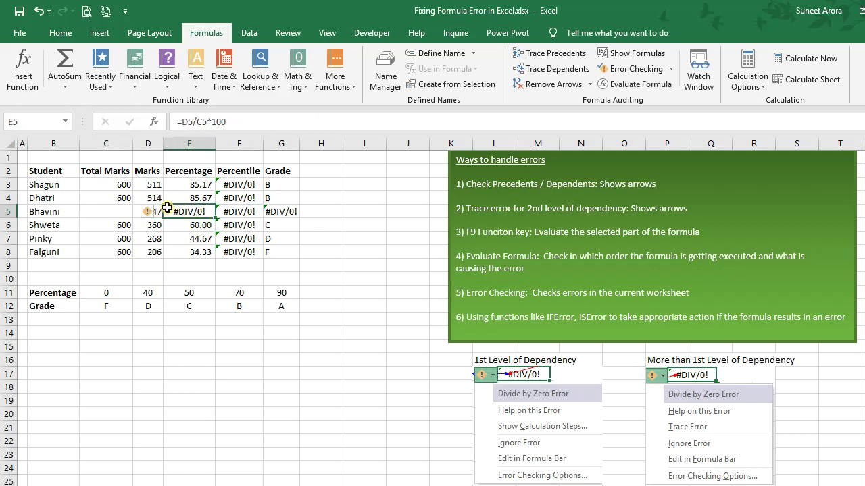
click(587, 404)
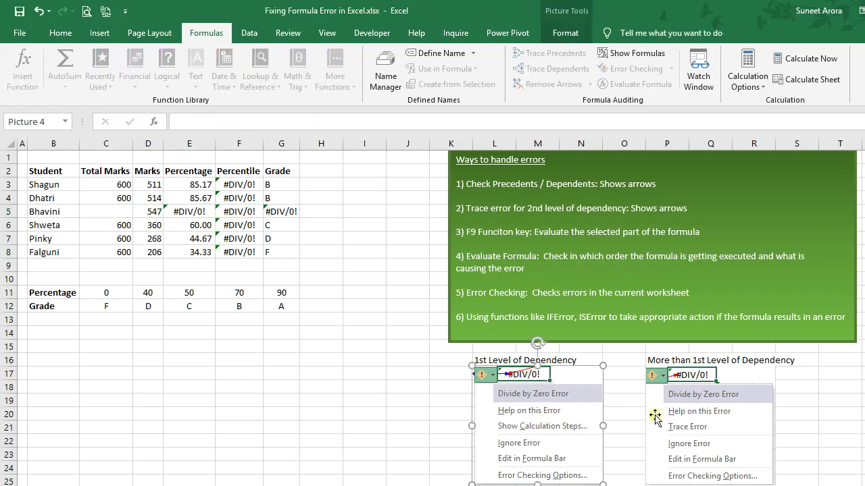
click(766, 397)
click(801, 376)
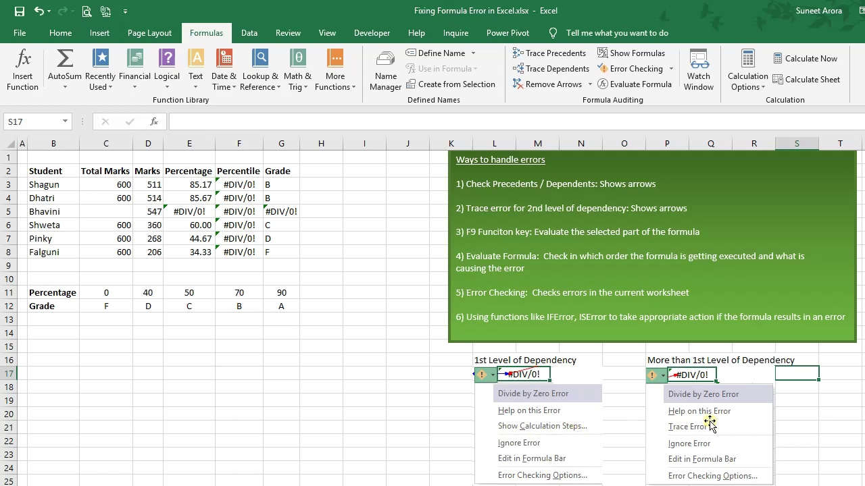
Trace the divide-by-zero error of the Percentile formula in F7 back to its source cells and reselect F7.
click(753, 431)
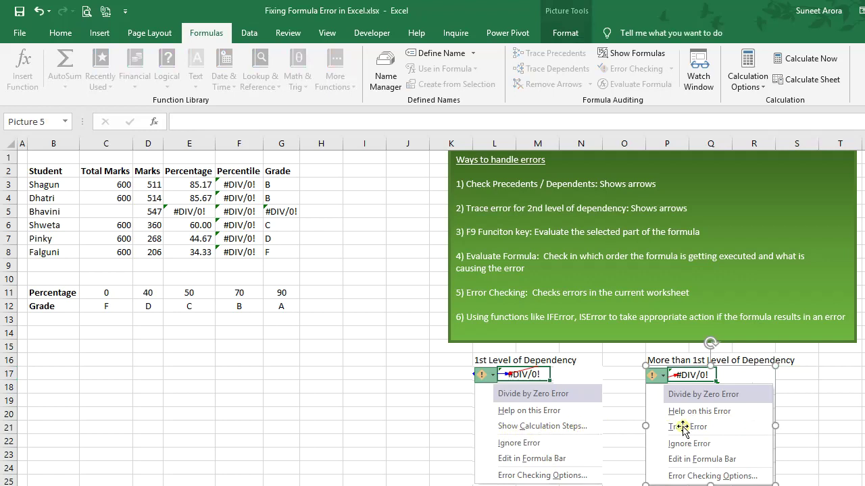
click(245, 238)
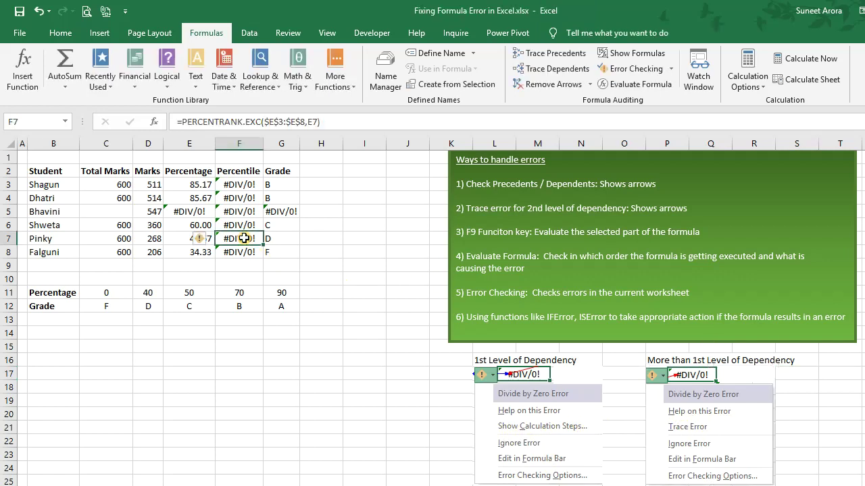
click(206, 237)
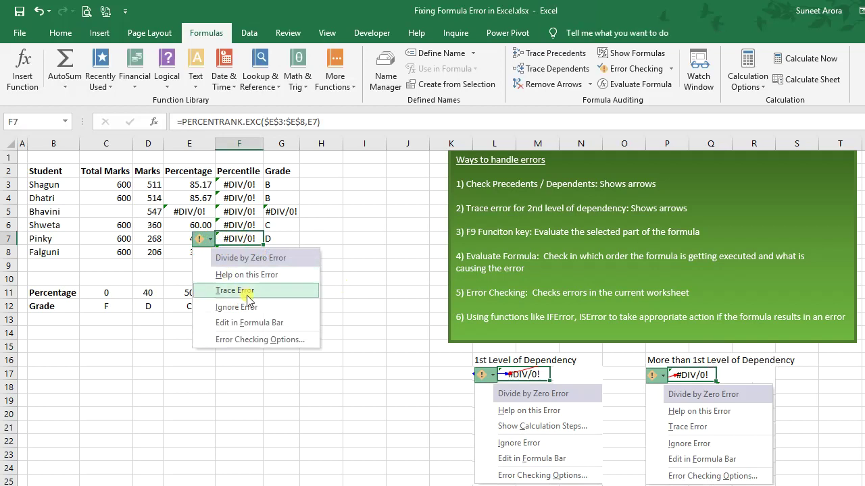
click(277, 291)
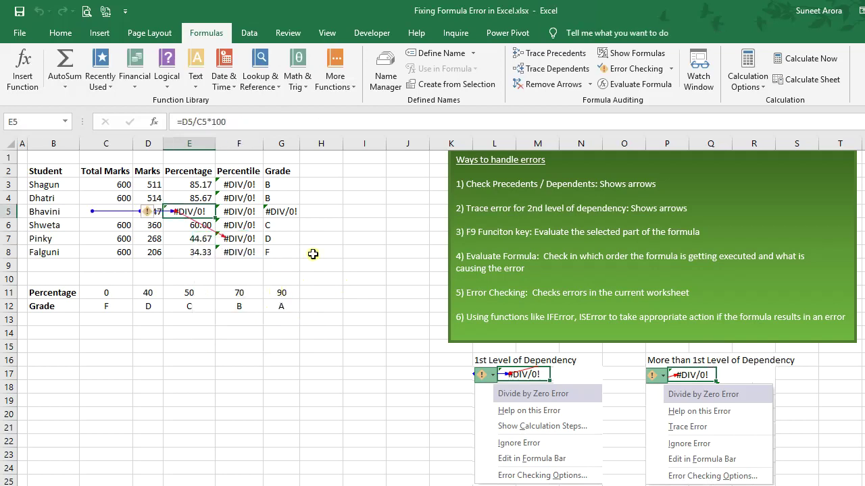
click(459, 315)
click(231, 240)
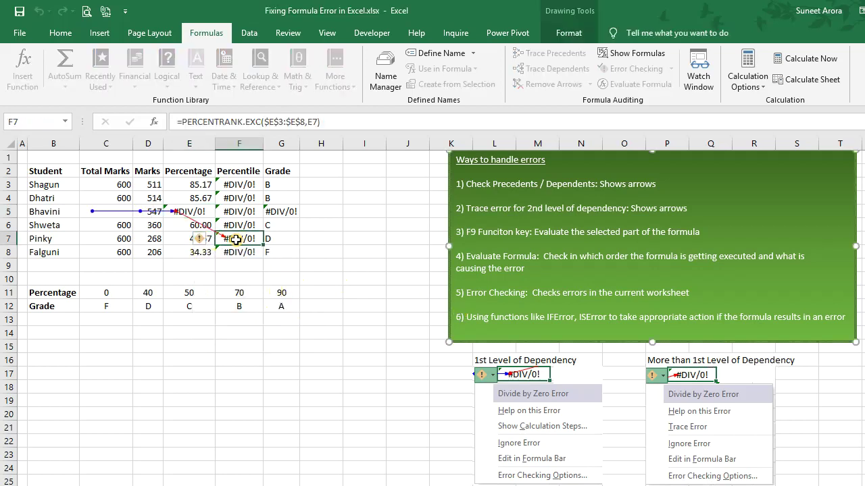
Examine how the Percentile formula in F7 depends on E5, and E5 on C5 and D5, viewing F7's references without changing it.
click(193, 211)
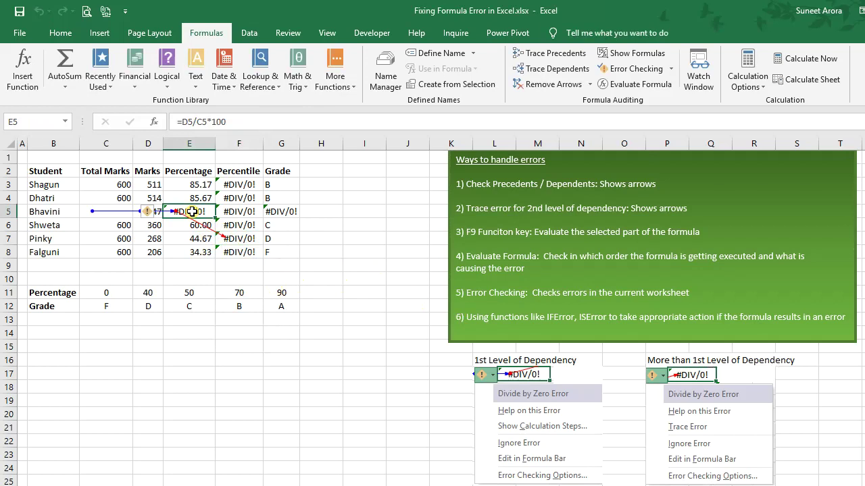
drag(106, 212, 146, 212)
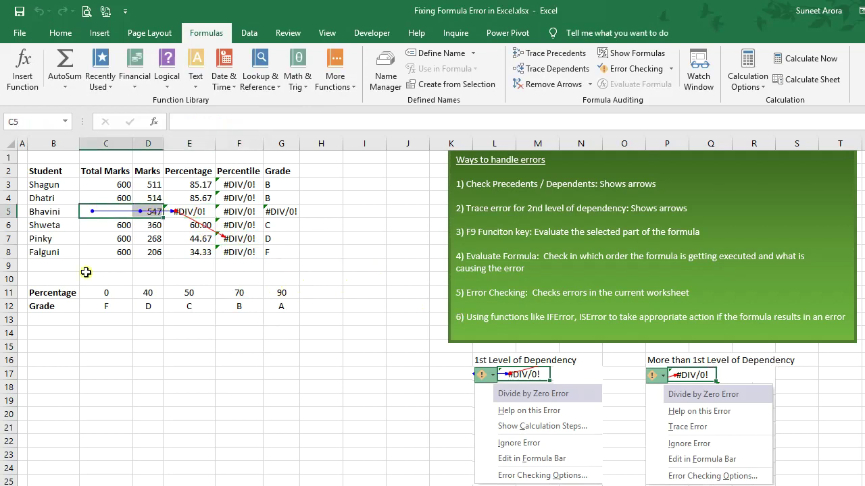
click(244, 237)
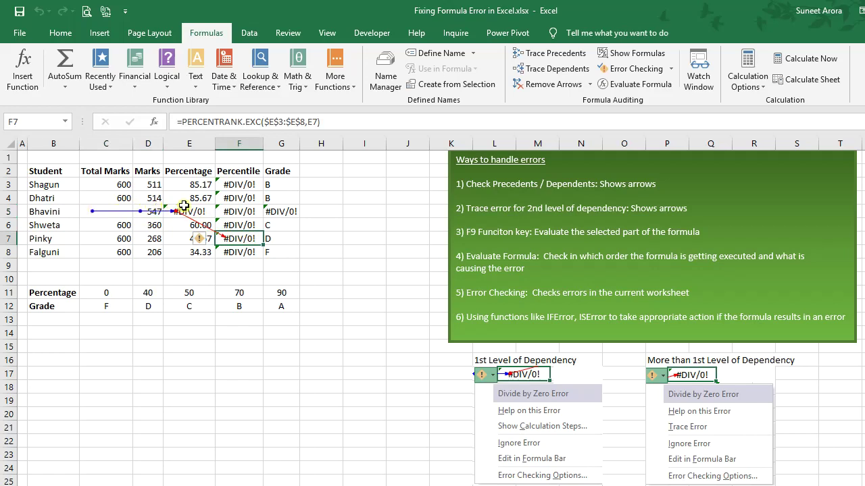
click(423, 355)
click(247, 238)
double_click(236, 238)
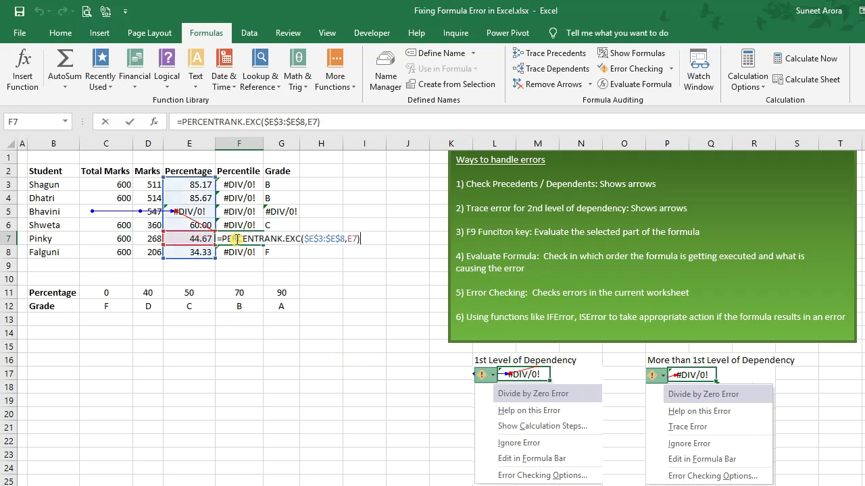
key(Escape)
Evaluate only the D5/C5 part inside the Percentage formula in E5, and leave the formula without saving the result.
click(196, 211)
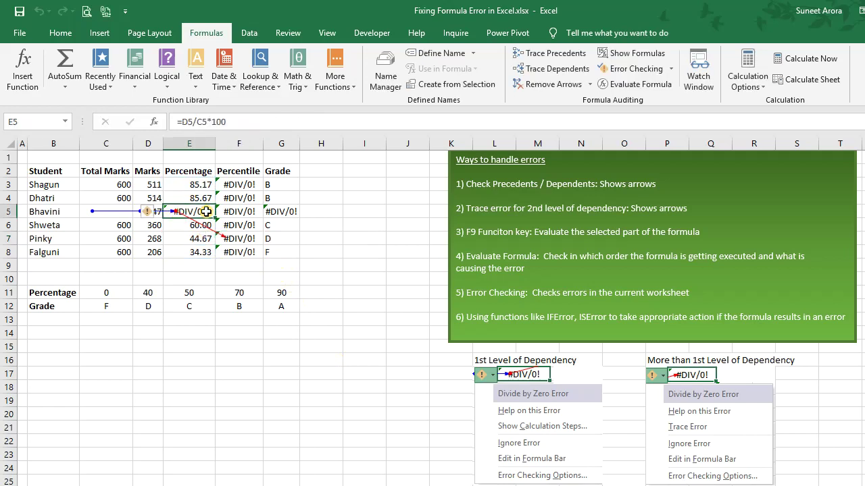
key(F2)
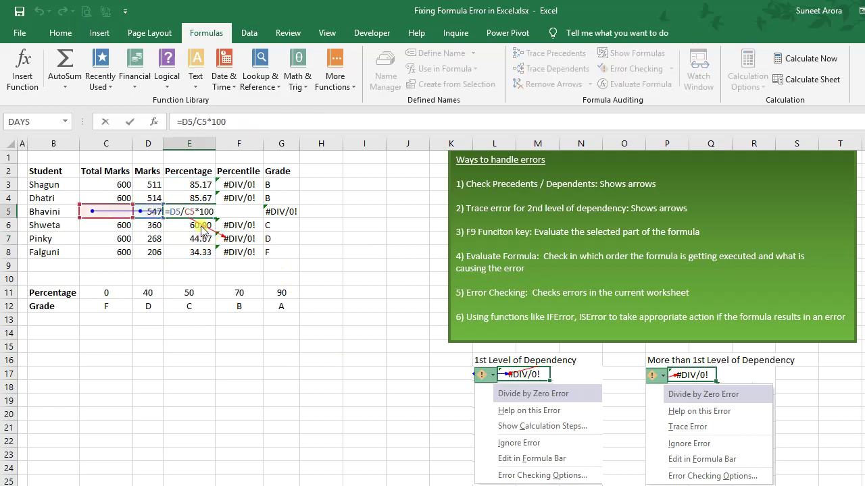
drag(195, 212, 170, 212)
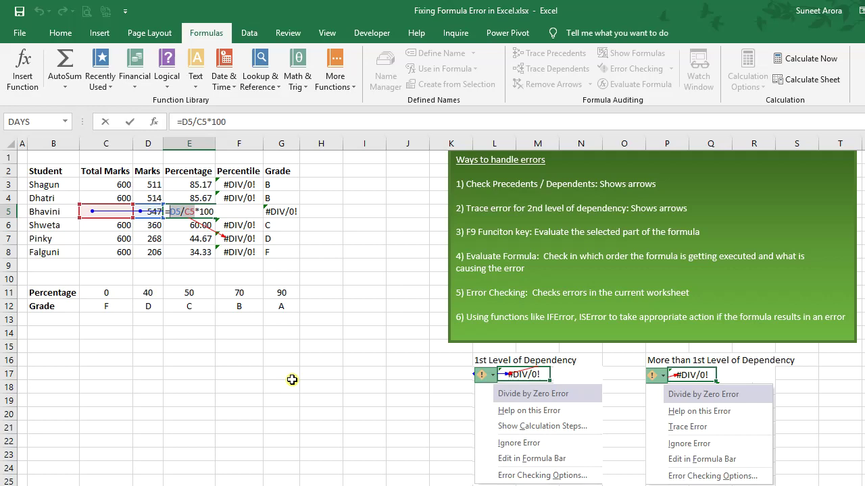
key(F9)
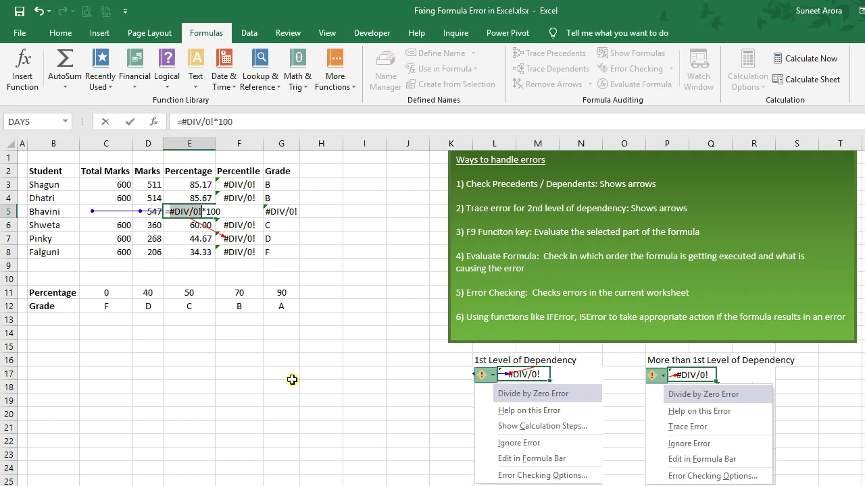
key(Escape)
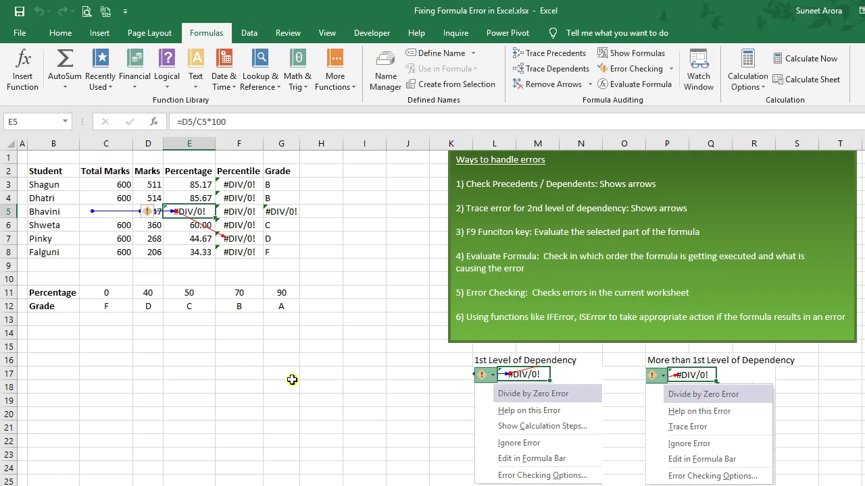
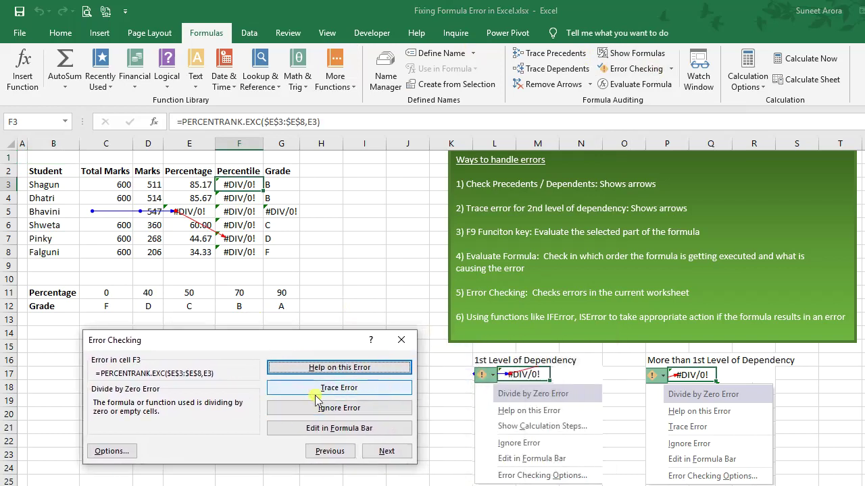
Open F3's Percentile formula for editing from the error check, and leave both the formula and the check without changes.
click(379, 435)
drag(343, 125, 174, 122)
click(352, 123)
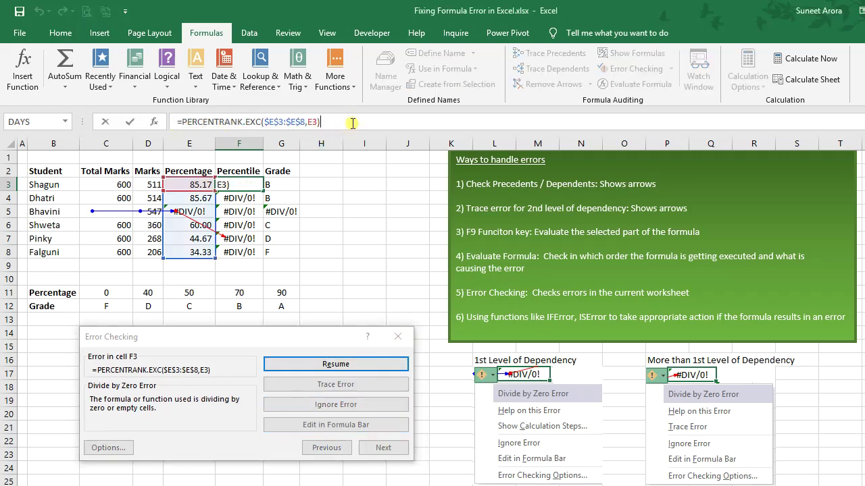
click(314, 387)
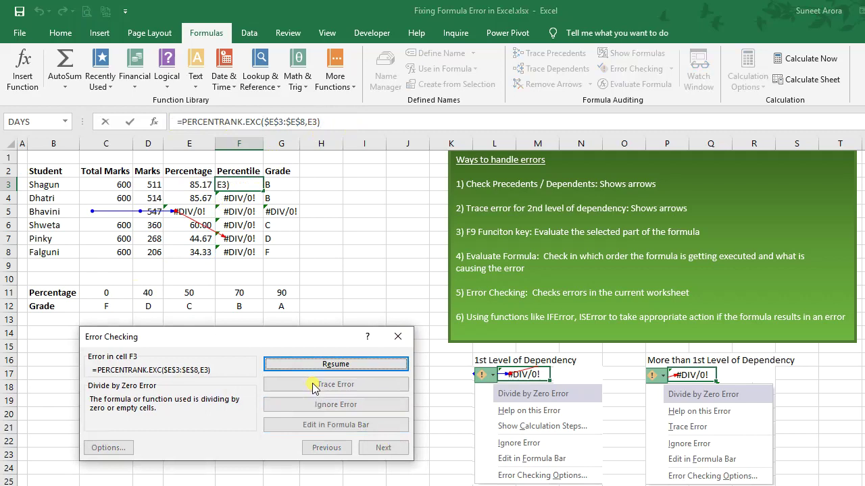
key(Escape)
Run the worksheet error check starting from F4 and trace the error in that cell.
click(241, 202)
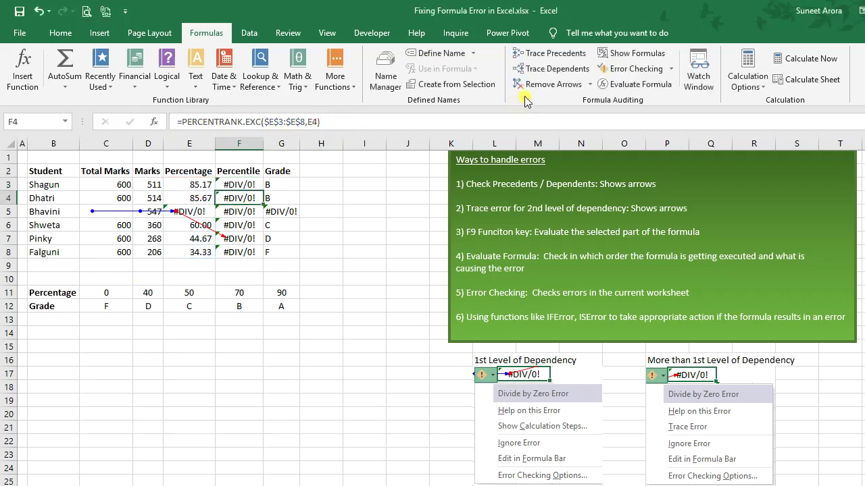
click(627, 68)
click(383, 402)
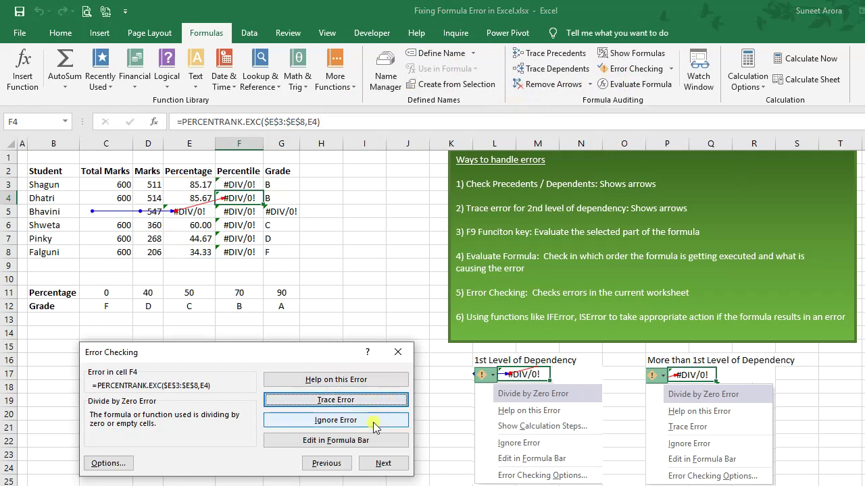
Ignore the divide-by-zero errors reported in F4, E5 and F5.
click(375, 423)
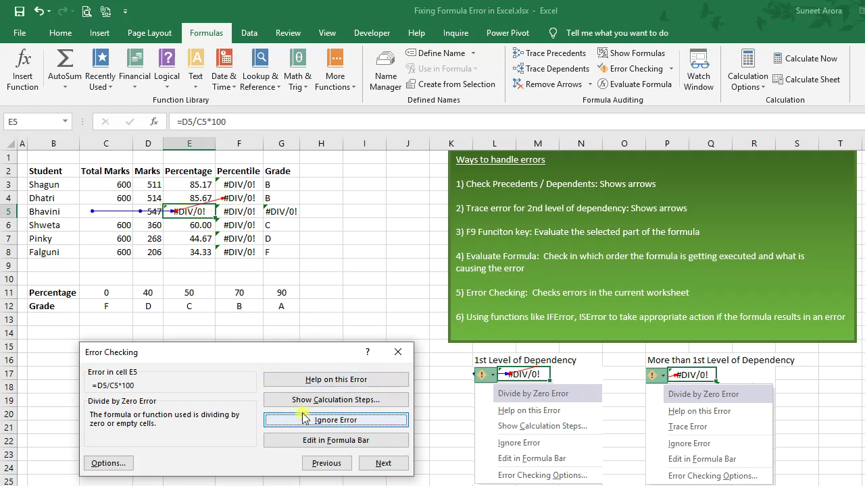
click(389, 421)
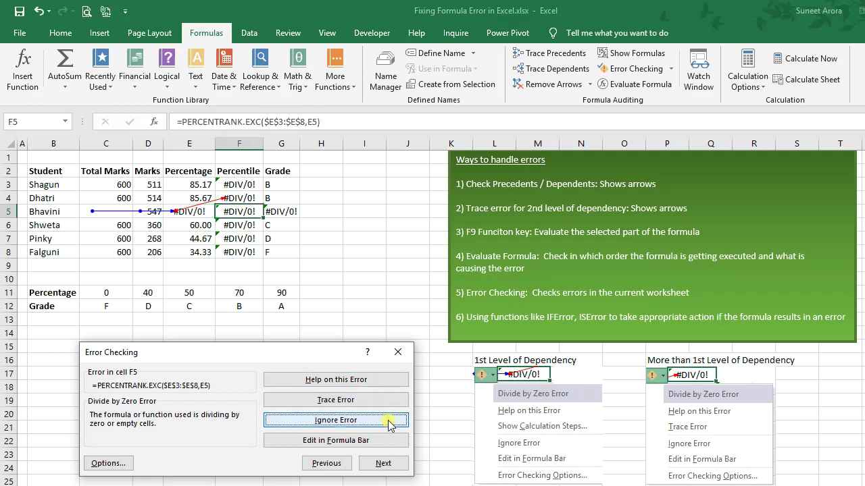
click(388, 420)
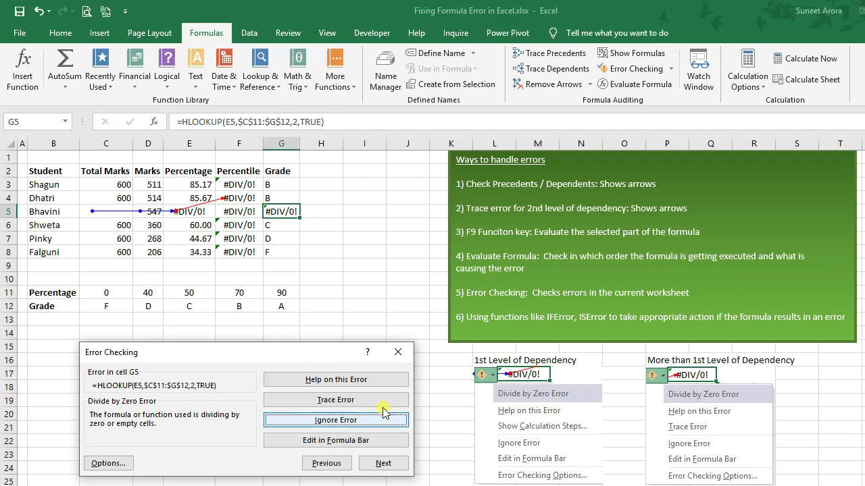
Trace and ignore the error in the Grade cell G5, and trace the following error in F6.
click(382, 403)
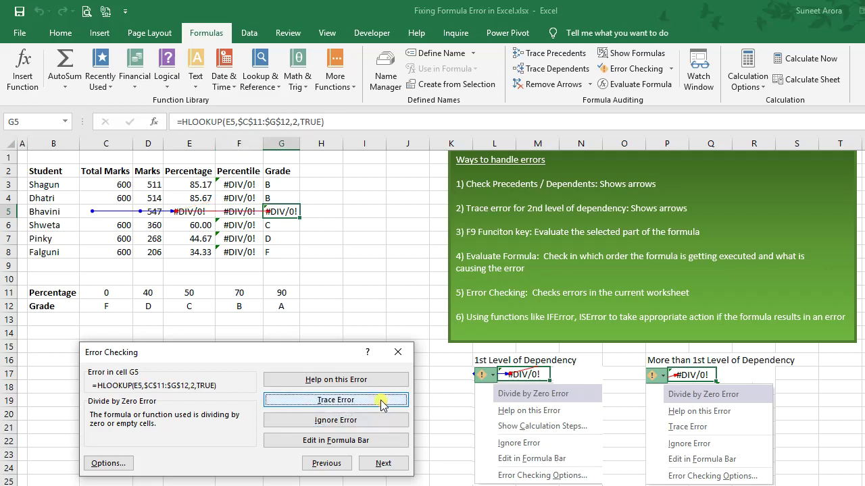
click(373, 419)
click(373, 406)
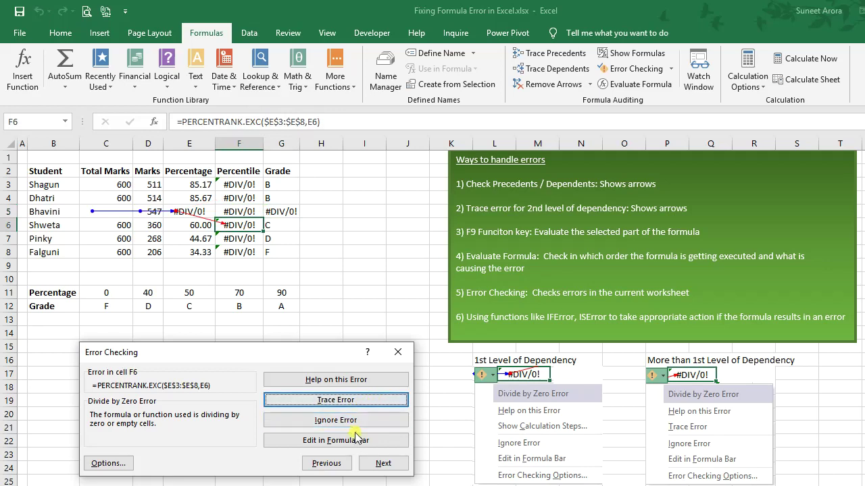
Go through the remaining reported errors to the end of the sheet and finish the error check.
click(401, 464)
click(400, 464)
click(401, 464)
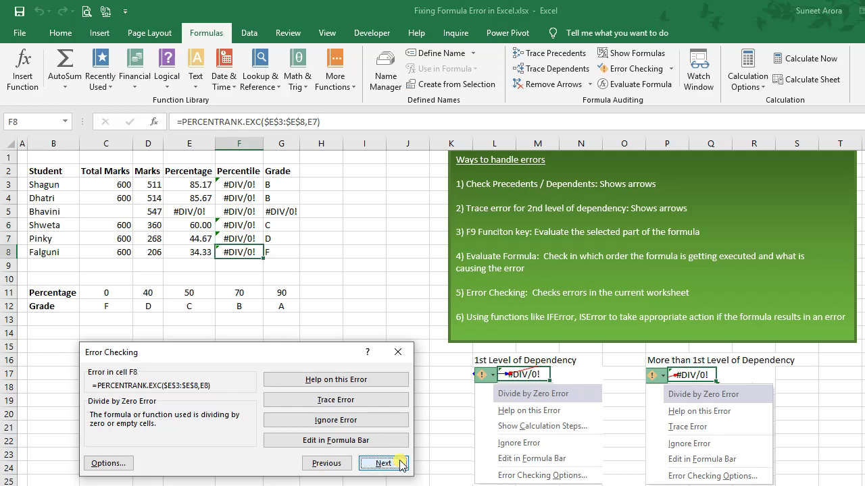
click(401, 464)
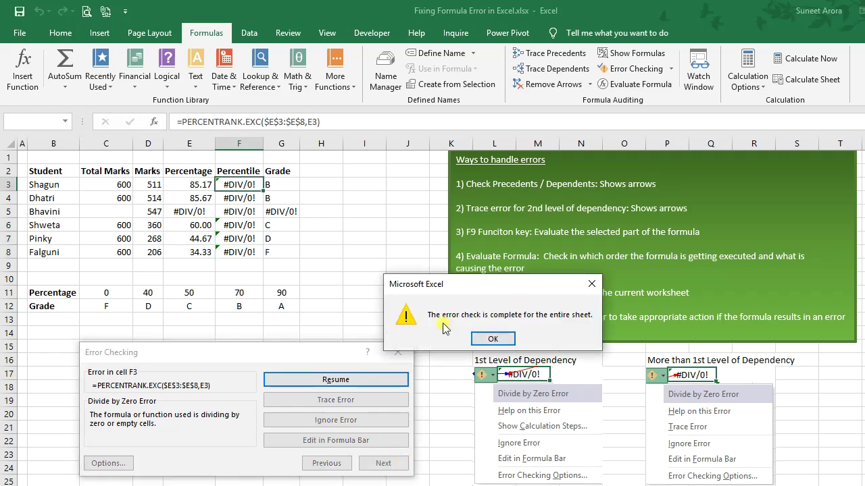
click(497, 338)
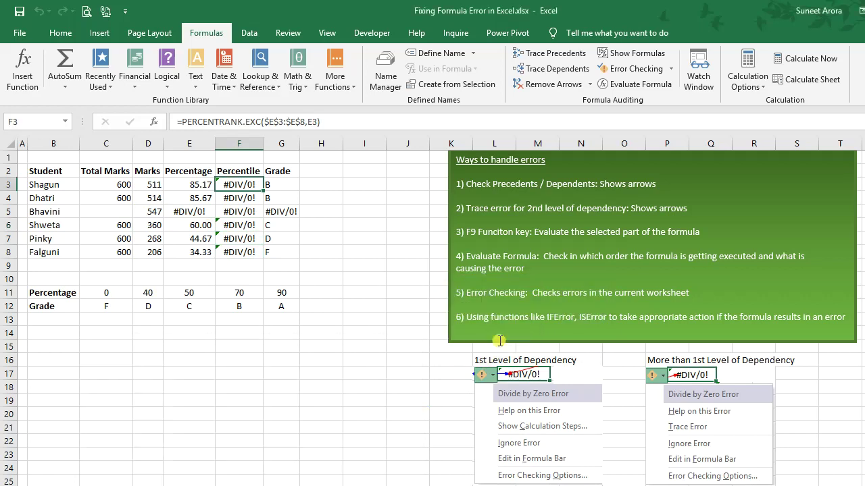
Enter 600 as the missing total marks in C5, and clear the cell again.
click(270, 250)
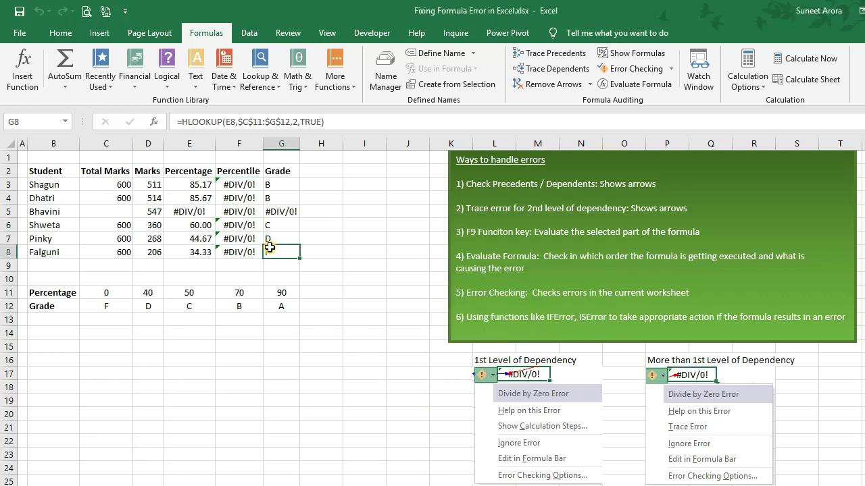
click(119, 210)
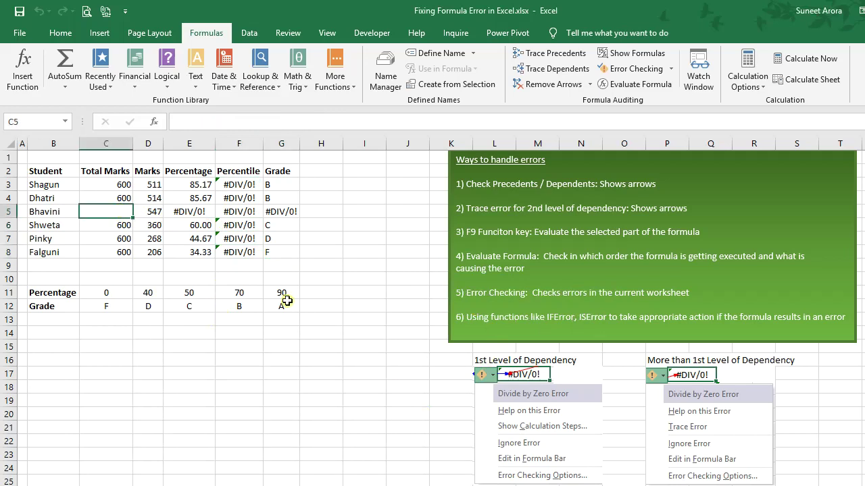
text(600)
key(Return)
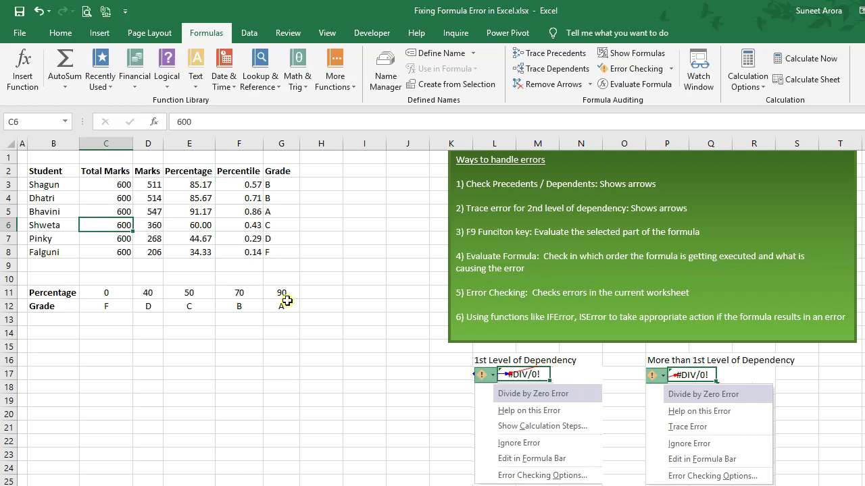
click(94, 211)
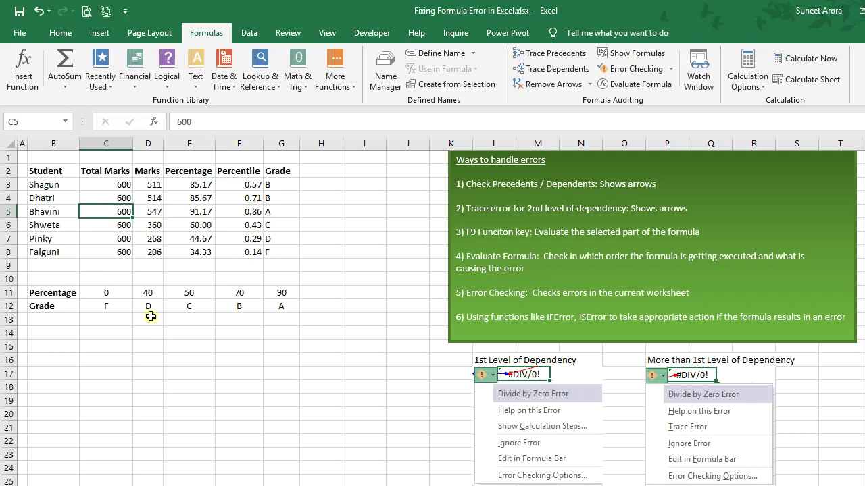
key(Delete)
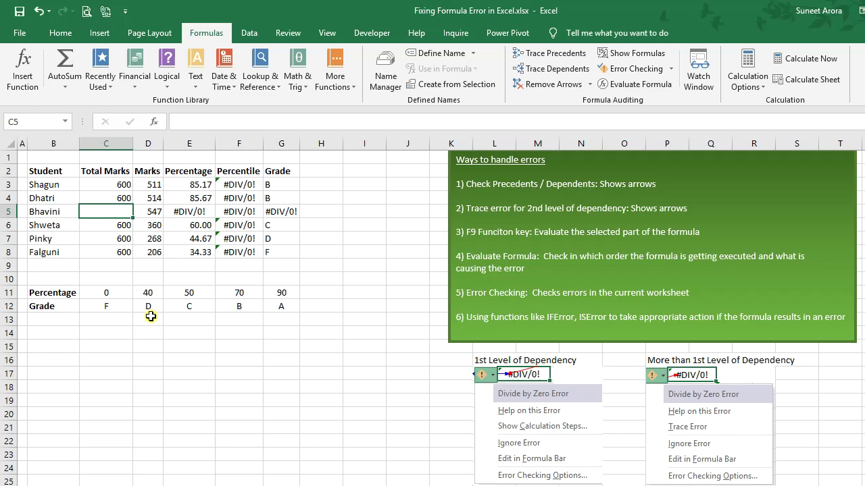
Wrap the Percentage formula in E5 in IFERROR so that it returns 0 on an error: =IFERROR(D5/C5*100,0).
key(Right)
key(Right)
key(F2)
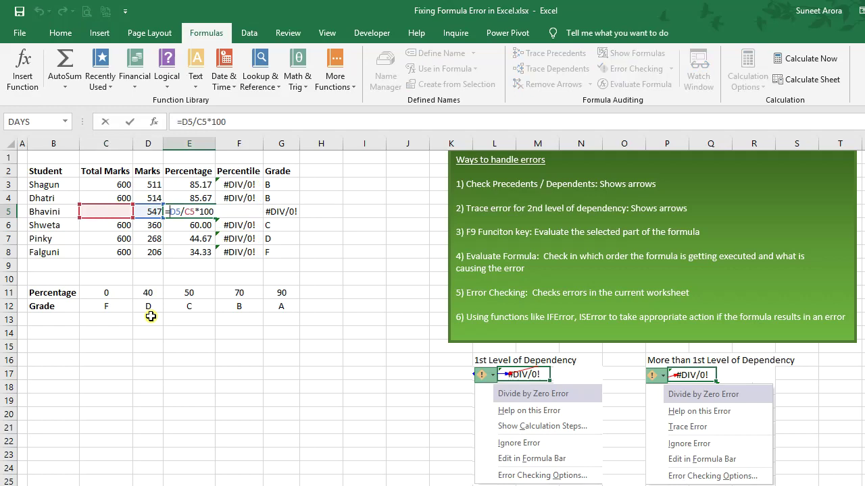
text(iferro)
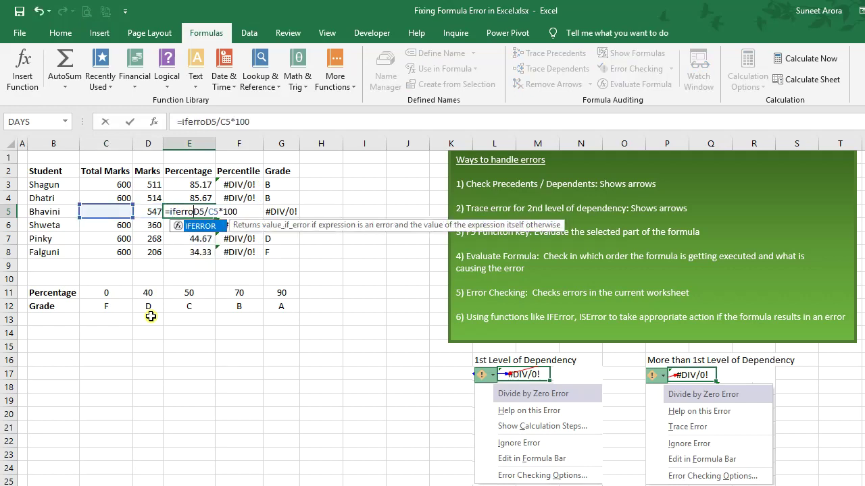
key(Tab)
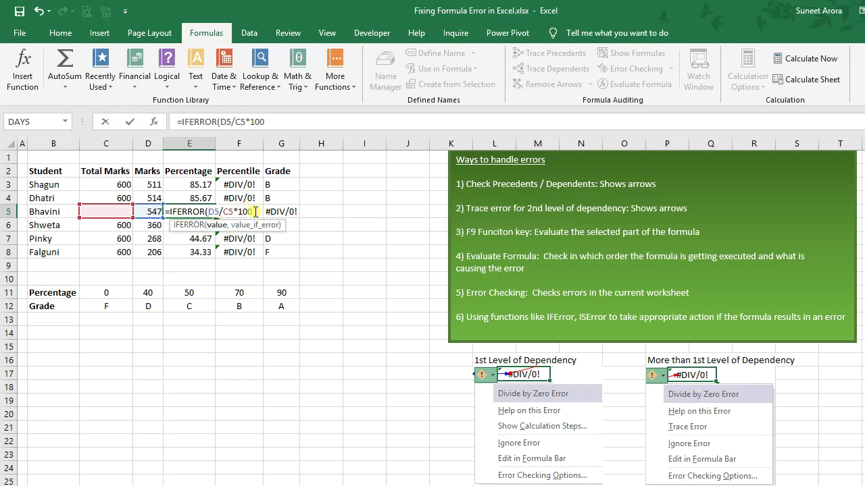
text(,)
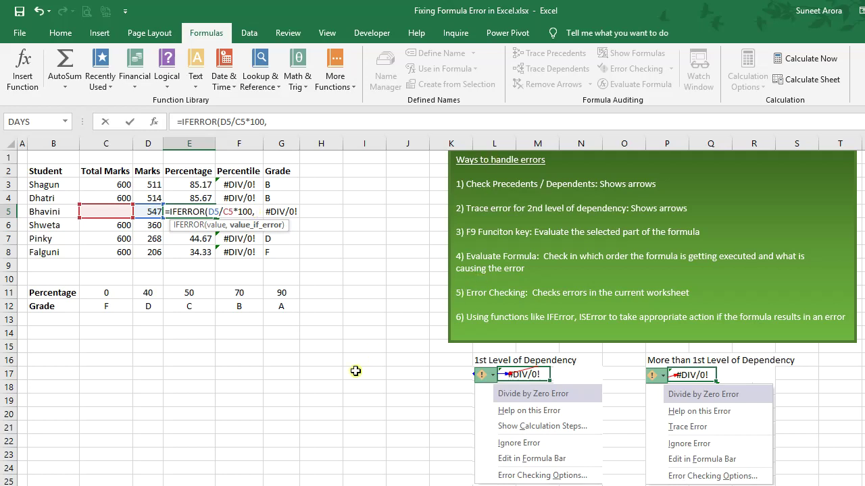
text(0))
key(Return)
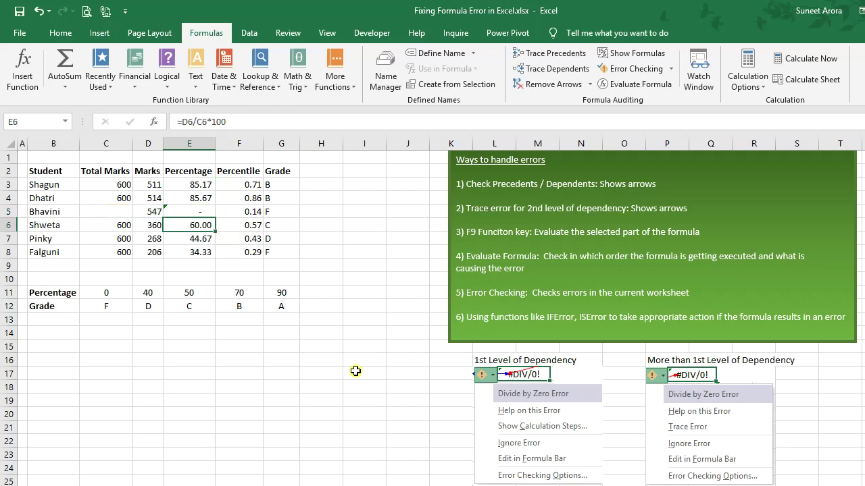
Change the error value of the IFERROR formula in E5 to "Invalid marks!" and fit column E's width to its contents.
key(Up)
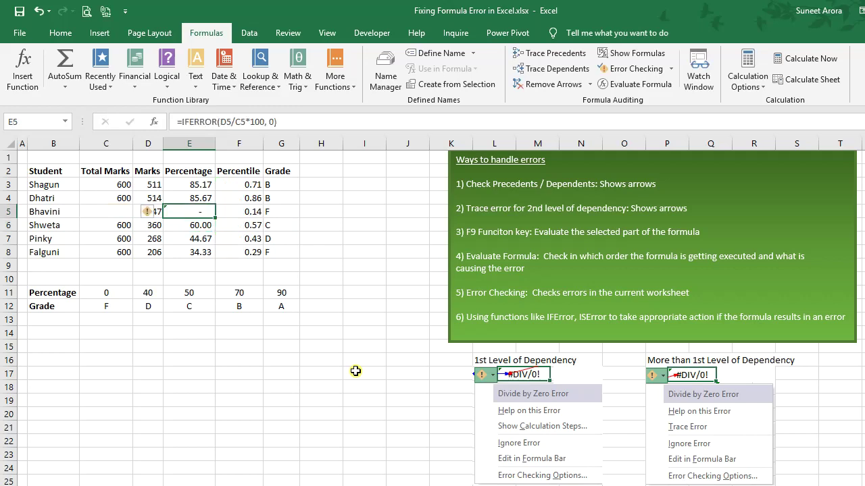
key(F2)
key(Left)
key(BackSpace)
text(")
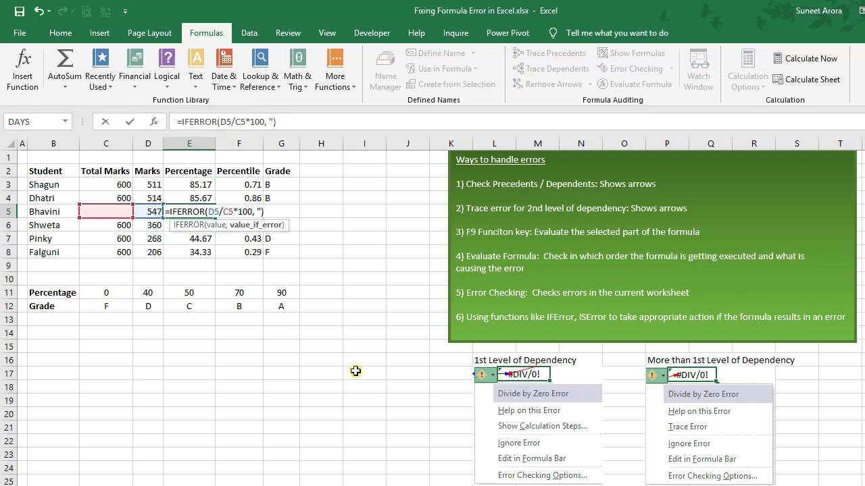
text(Invalid marks!")
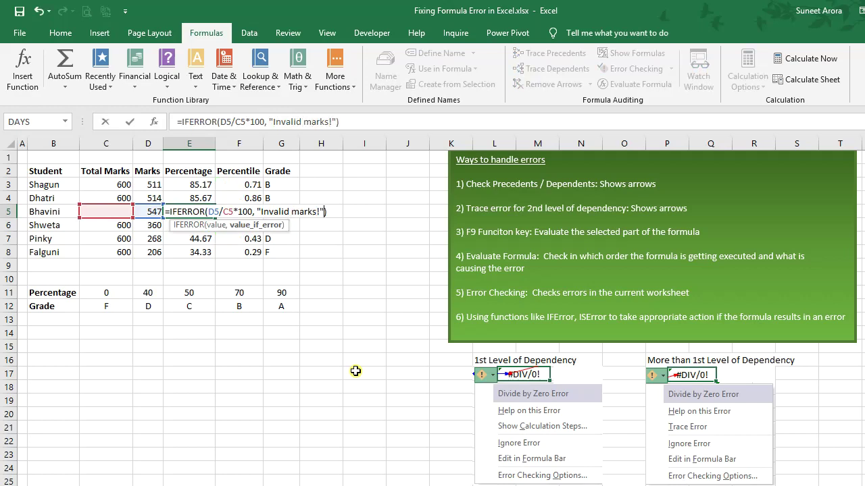
key(ctrl+Return)
key(Return)
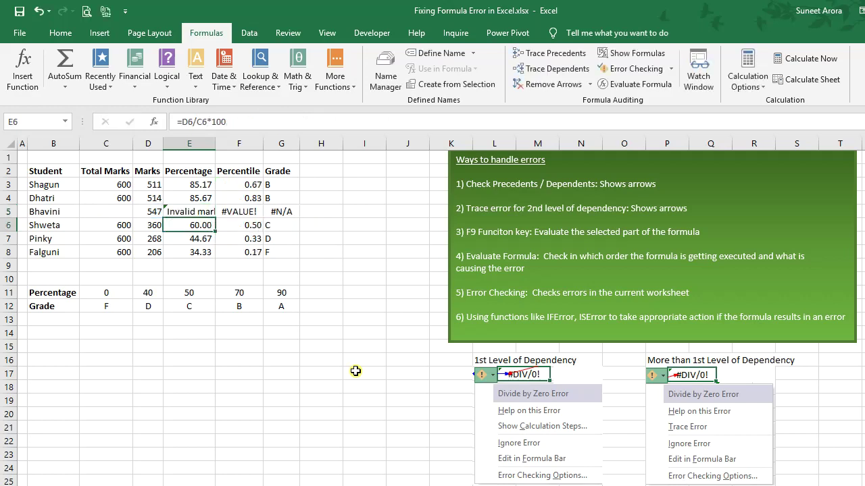
double_click(216, 143)
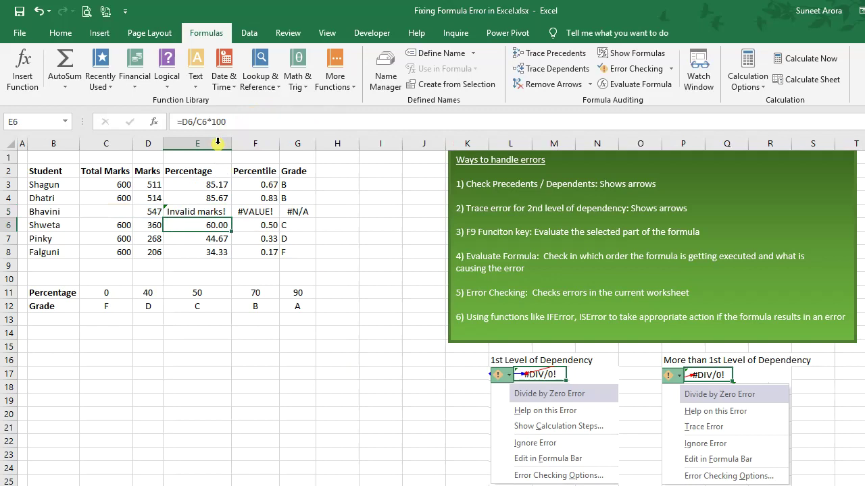
Wrap the Percentile formula in F5 in IFERROR so that it returns "Invalid percentage!" on an error, and fit column F's width to its contents.
click(254, 214)
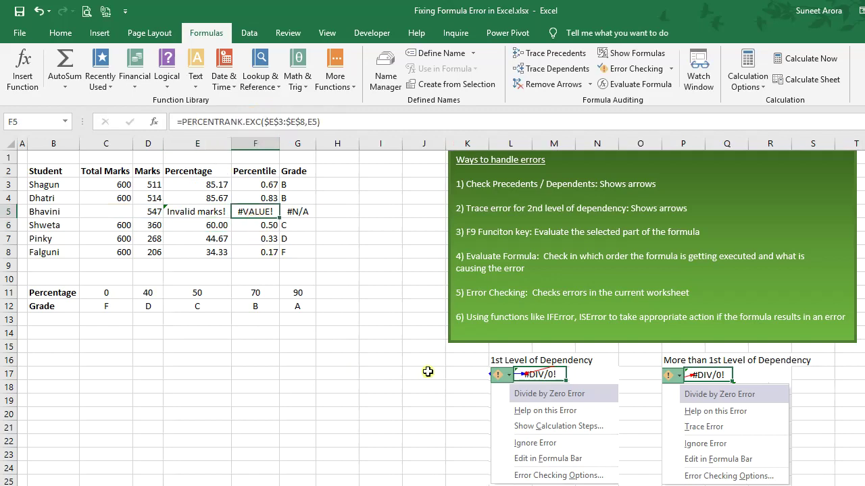
key(F2)
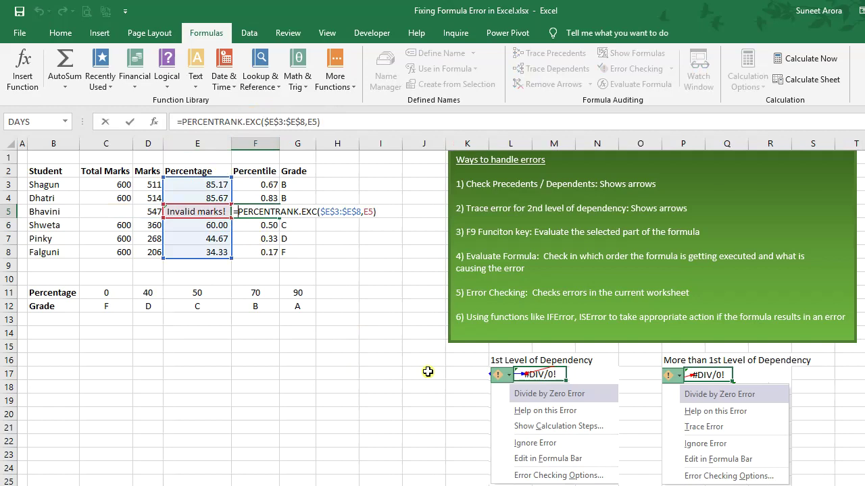
text(IFERROR()
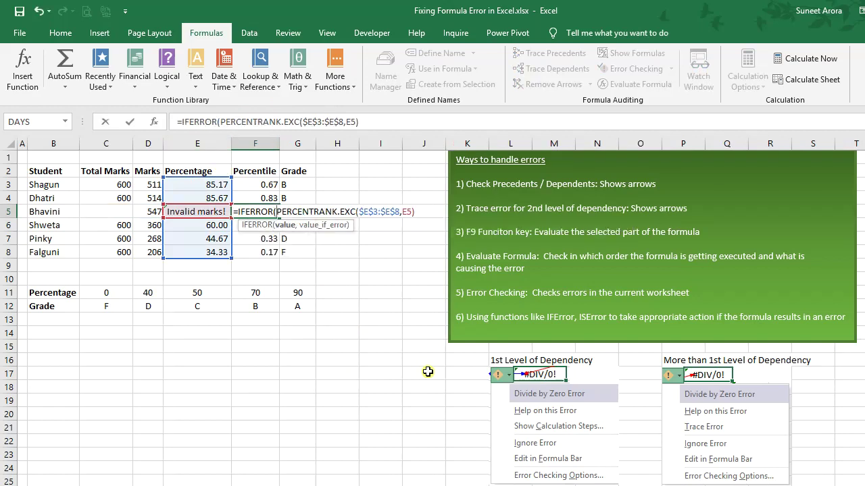
key(Left)
key(Left)
key(Left)
key(Left)
key(shift+Left)
key(shift+Left)
key(shift+Left)
key(shift+Left)
key(shift+Left)
key(shift+Left)
key(shift+Left)
key(shift+Left)
key(shift+Left)
key(shift+Left)
key(shift+Left)
key(shift+Left)
key(shift+Left)
key(shift+Left)
key(shift+Left)
key(shift+Left)
key(shift+Left)
key(shift+Left)
key(shift+Left)
key(shift+Left)
key(shift+Left)
key(shift+Left)
key(shift+Left)
key(shift+Left)
key(shift+Left)
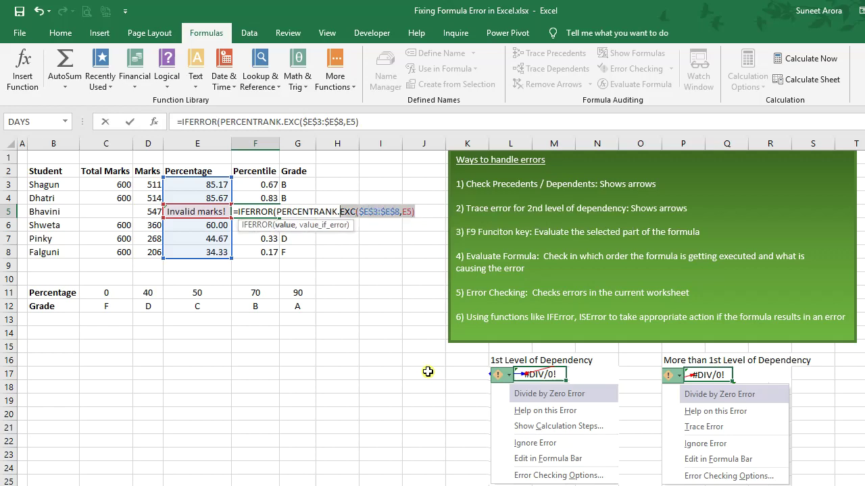
key(Left)
text(,")
key(Return)
key(Escape)
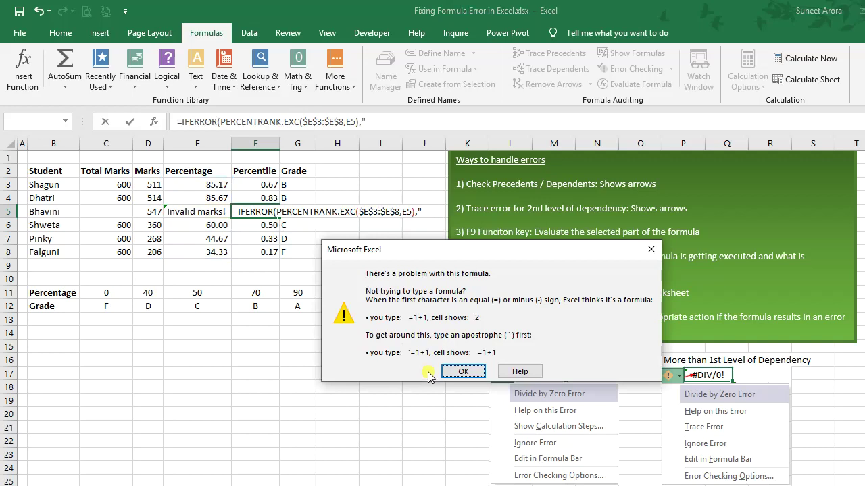
key(Return)
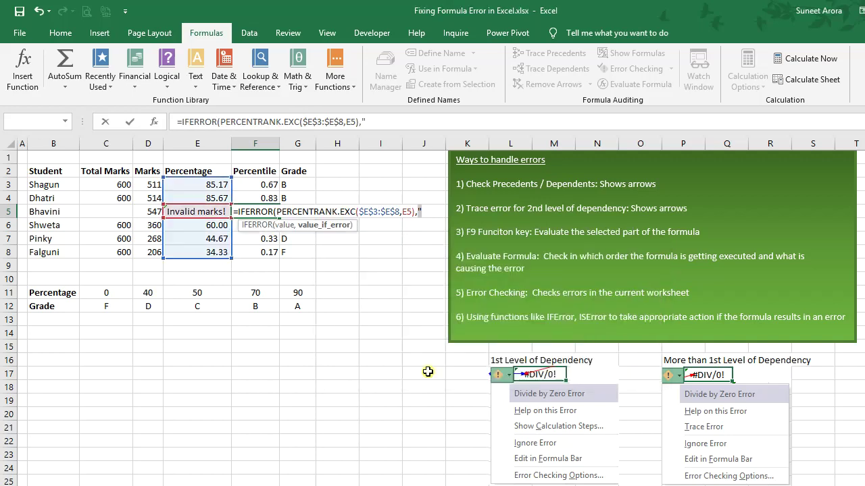
text(Invalid)
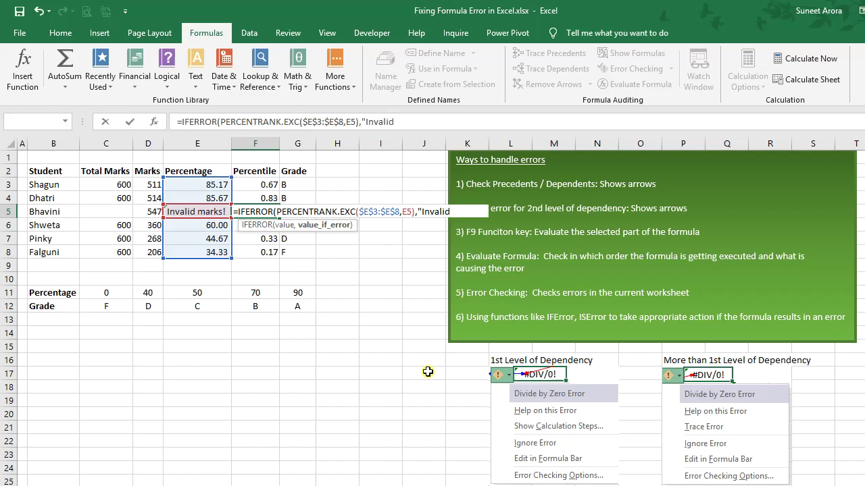
text( percentag)
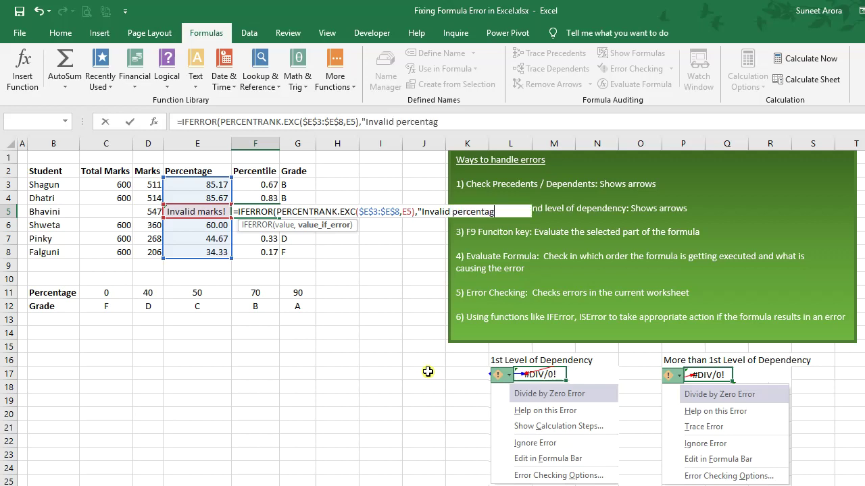
text(e "))
key(Return)
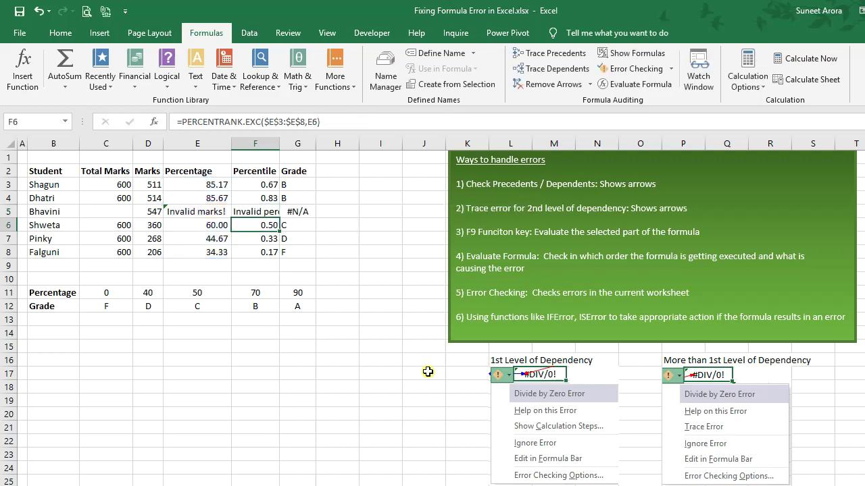
double_click(279, 141)
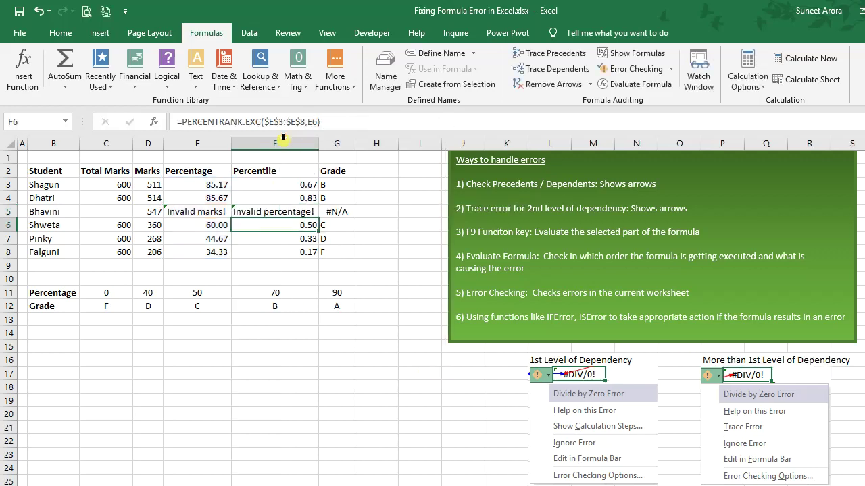
Wrap the Grade HLOOKUP formula in G5 in IFERROR so that it returns "Invalid percentage!" on an error.
click(340, 211)
key(F2)
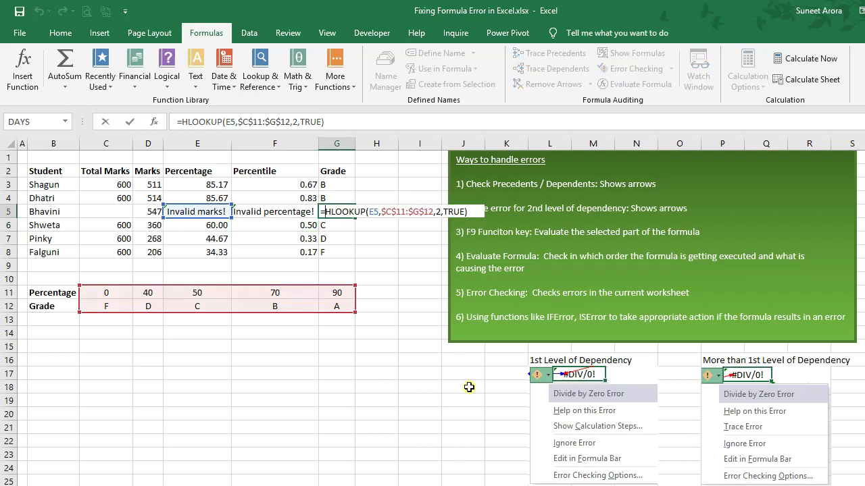
text(IFERROR()
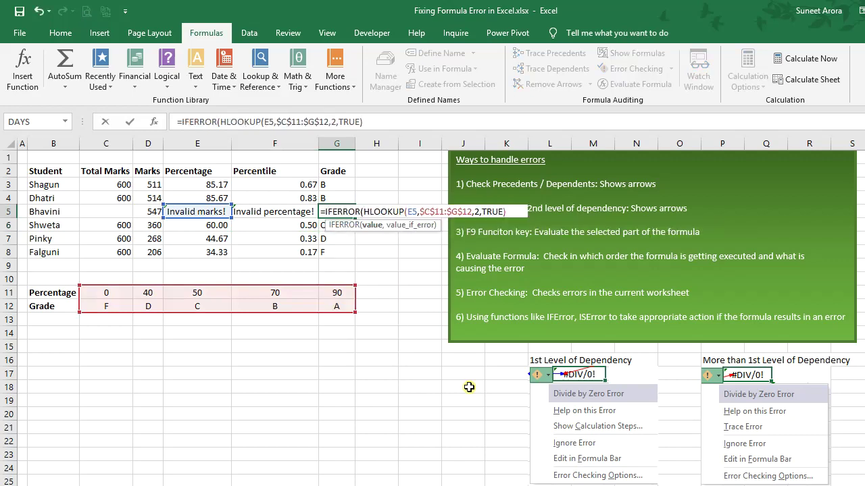
text(,)
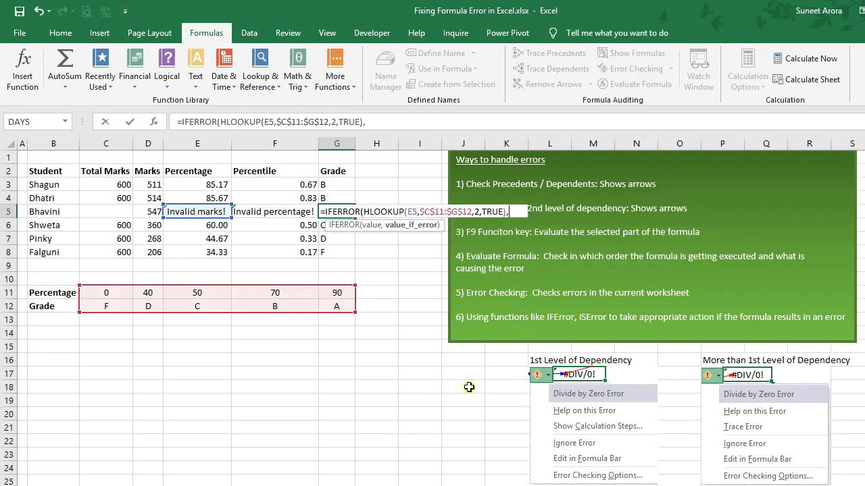
key(Return)
key(Return)
text(")
text(Invlid)
key(BackSpace)
key(BackSpace)
key(BackSpace)
text(a)
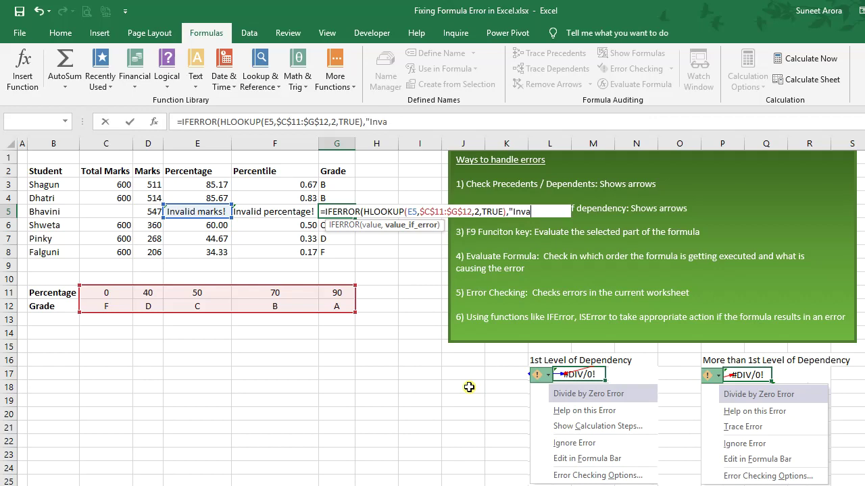
text(lid percentagte)
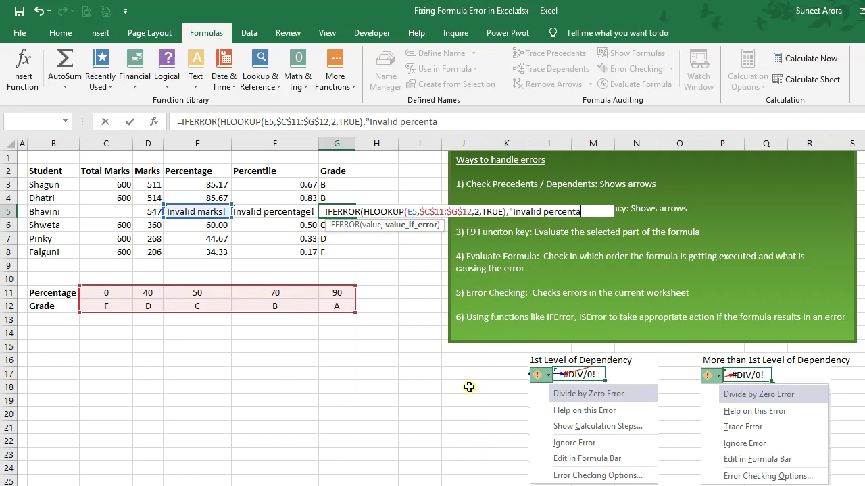
key(BackSpace)
key(BackSpace)
text(e)
text(!"))
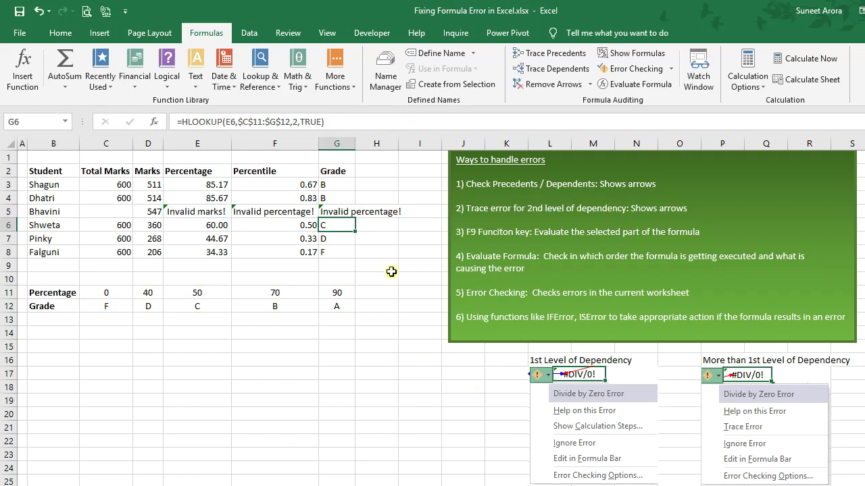
Fit the widths of columns E to G to their contents and select the Percentage cell E5.
click(330, 143)
drag(331, 143, 228, 144)
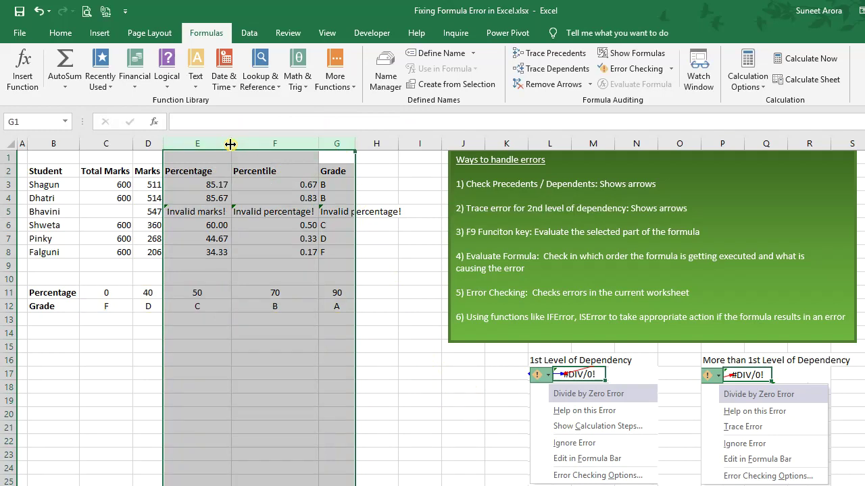
double_click(231, 143)
click(338, 211)
click(201, 211)
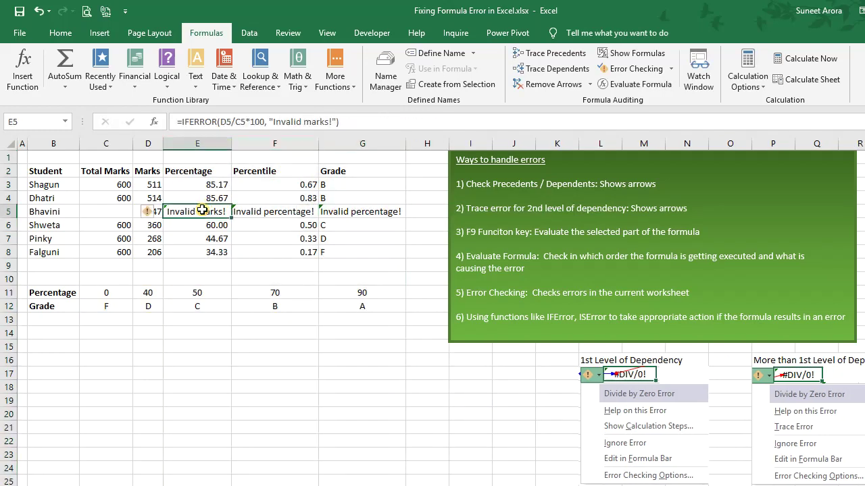
Enter 600 as the total marks in C5 to test the IFERROR formulas, and clear the cell again.
click(103, 213)
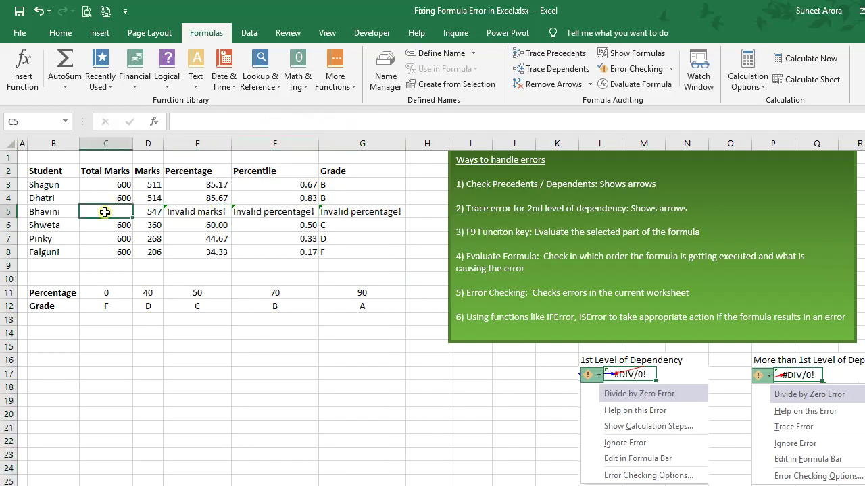
text(600)
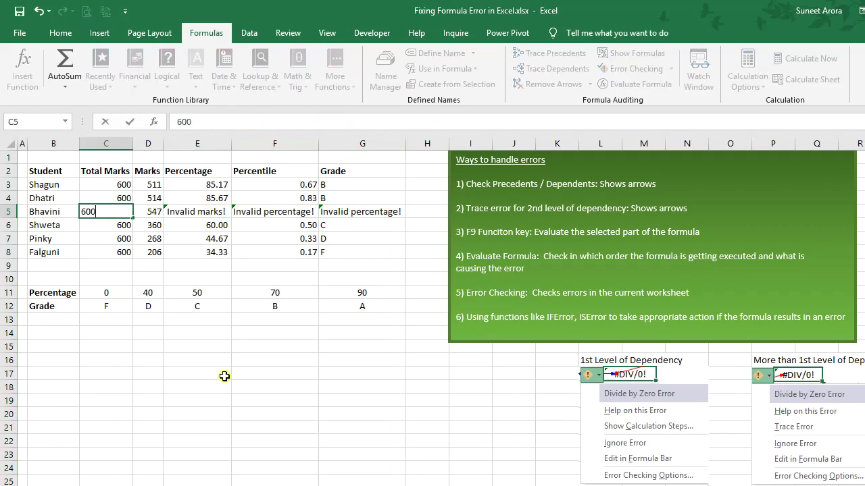
key(Return)
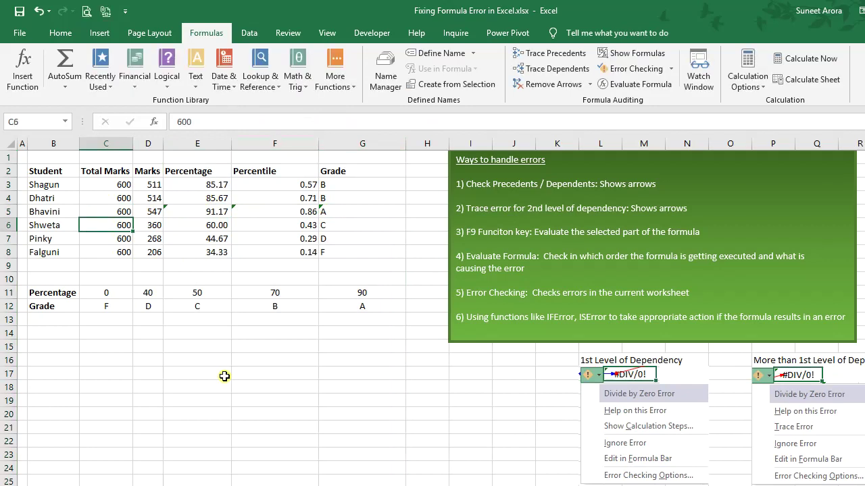
key(Up)
key(Delete)
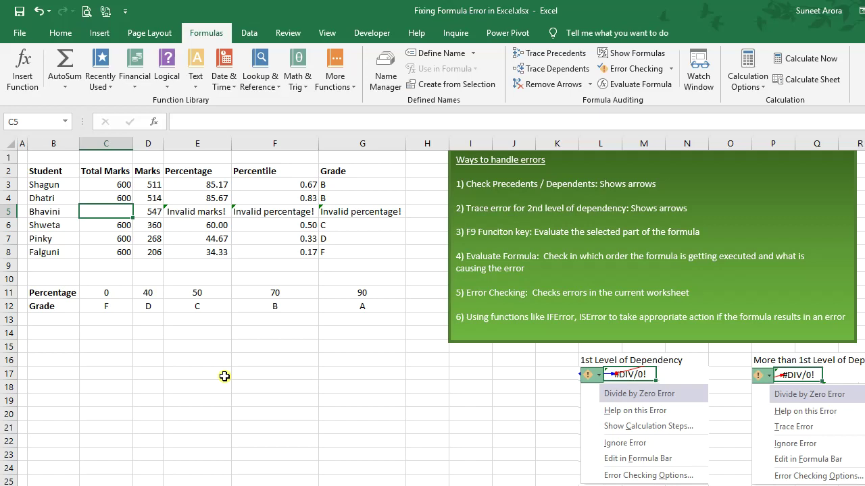
Enter 600 as the total marks in C5 and return to cell A1.
text(600)
key(Return)
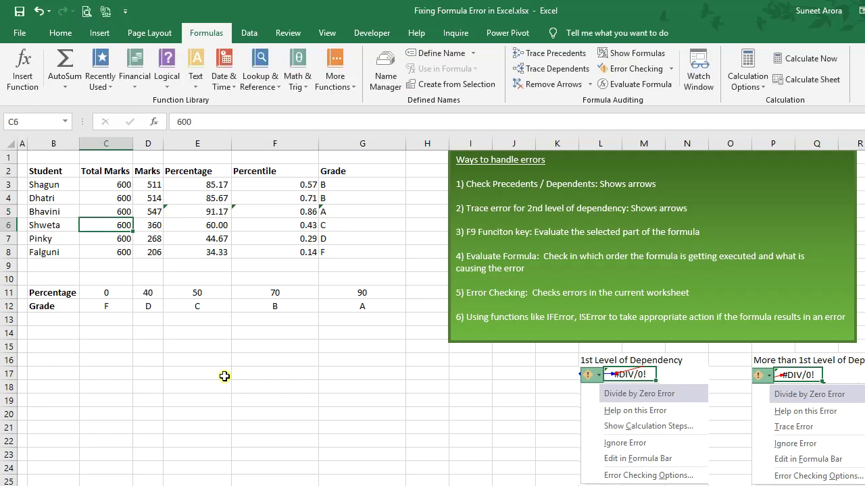
key(ctrl+Home)
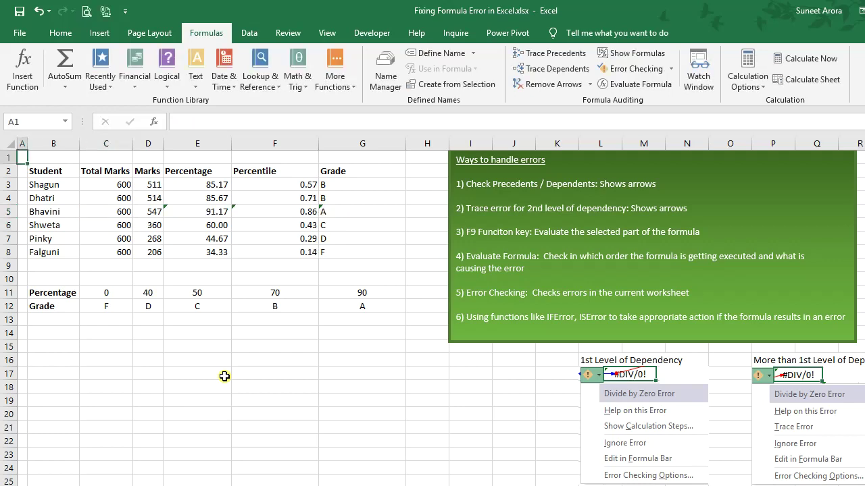